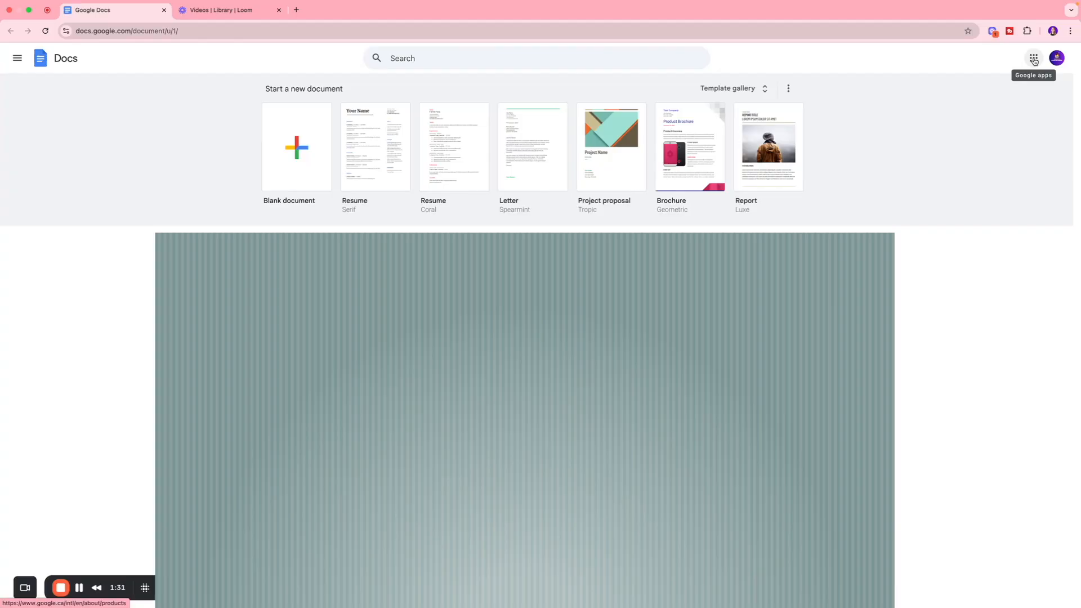
# Step: Open the Google Docs home page from the list of Google apps
pyautogui.click(1034, 59)
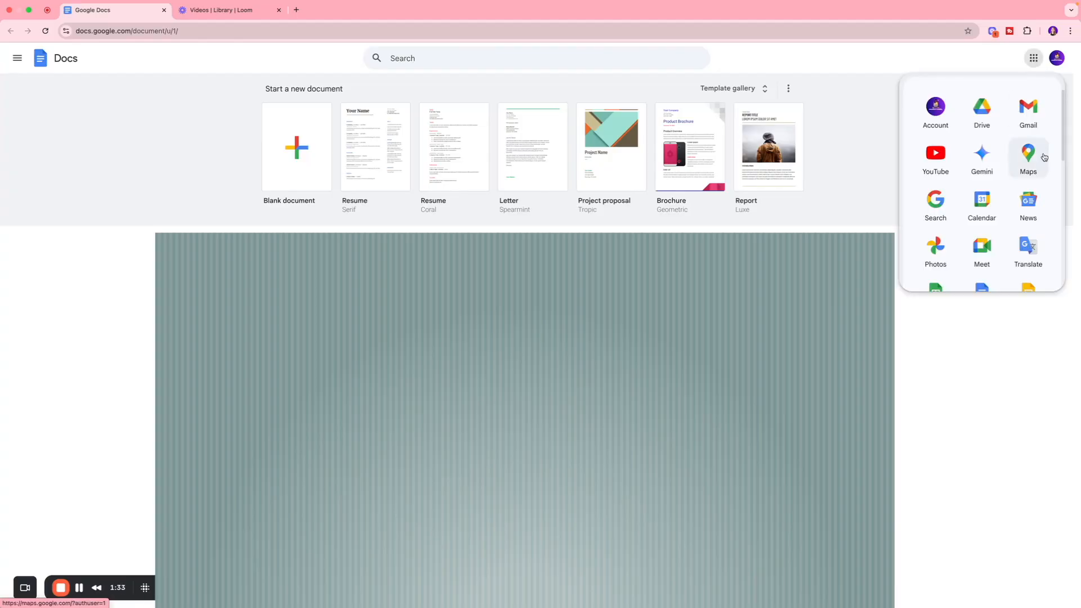
pyautogui.scroll(-3, 1029, 194)
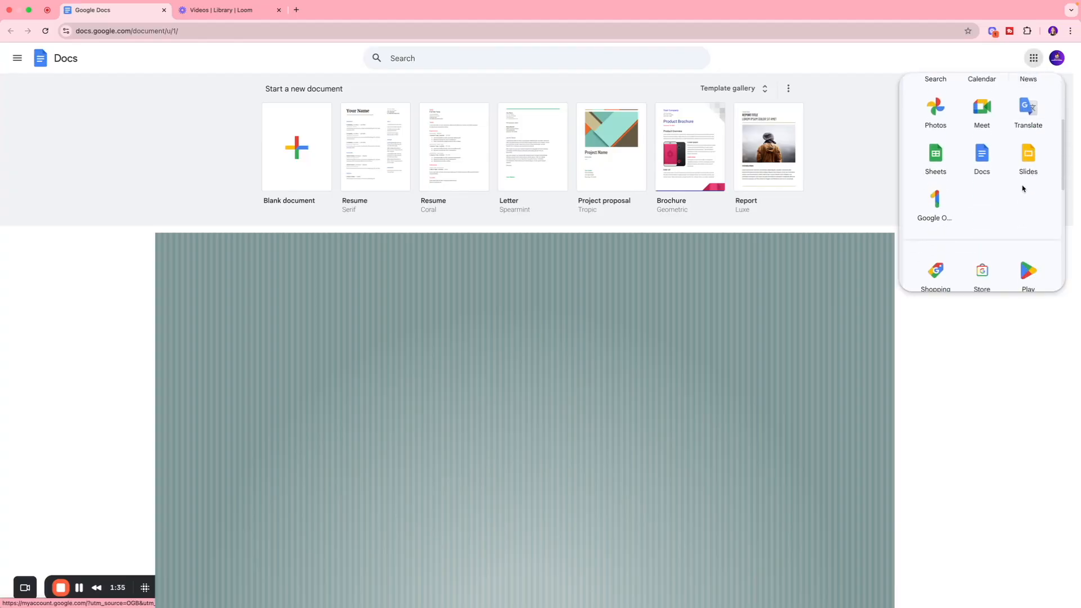
pyautogui.click(986, 157)
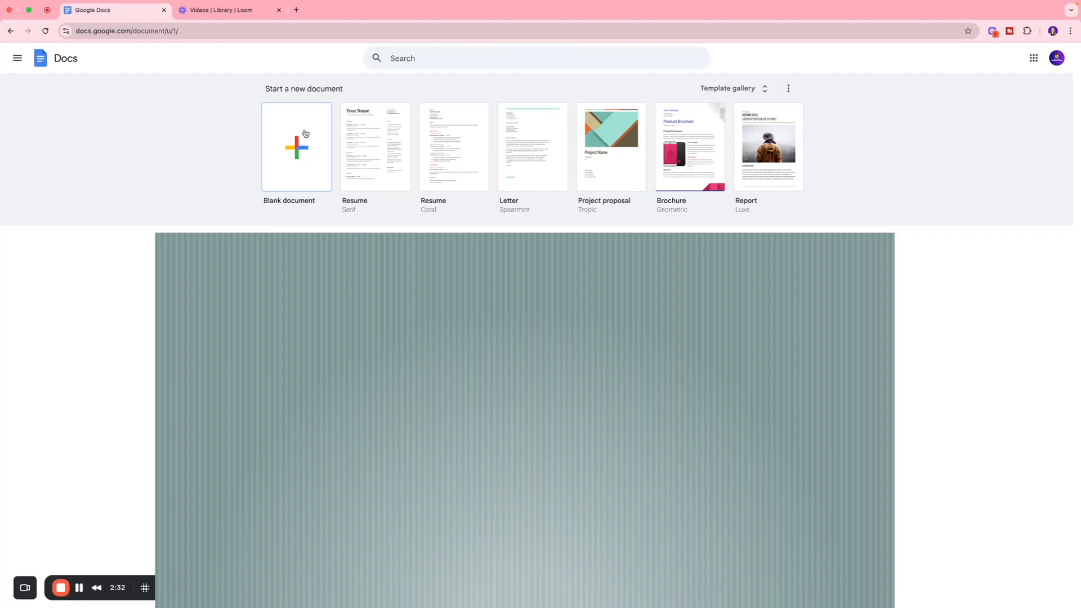
# Step: Open the template gallery and look through the available document templates
pyautogui.click(743, 89)
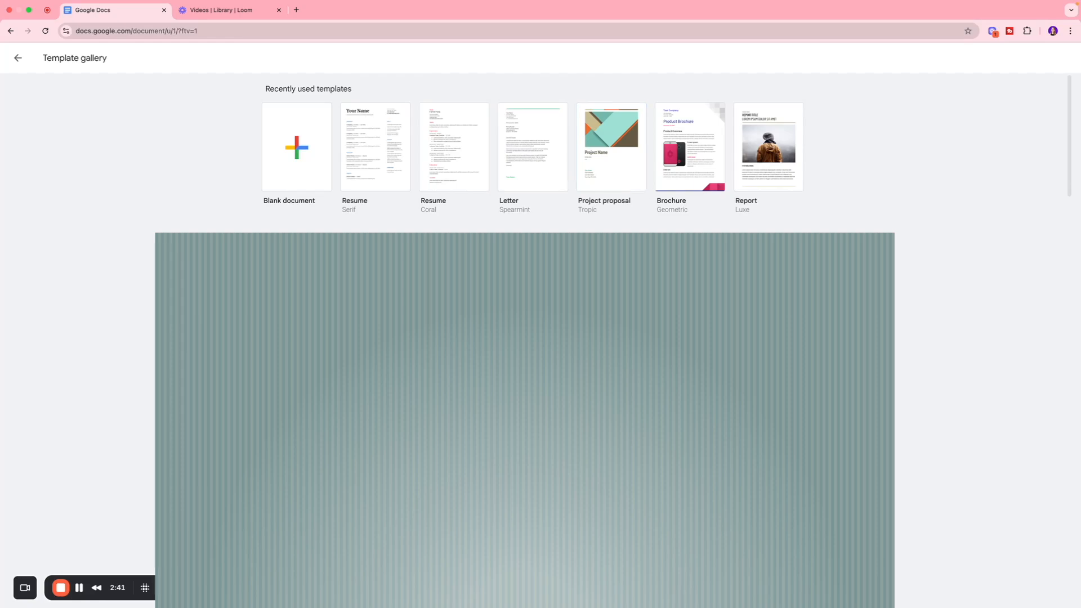
pyautogui.scroll(-2, 622, 181)
pyautogui.scroll(-5, 622, 152)
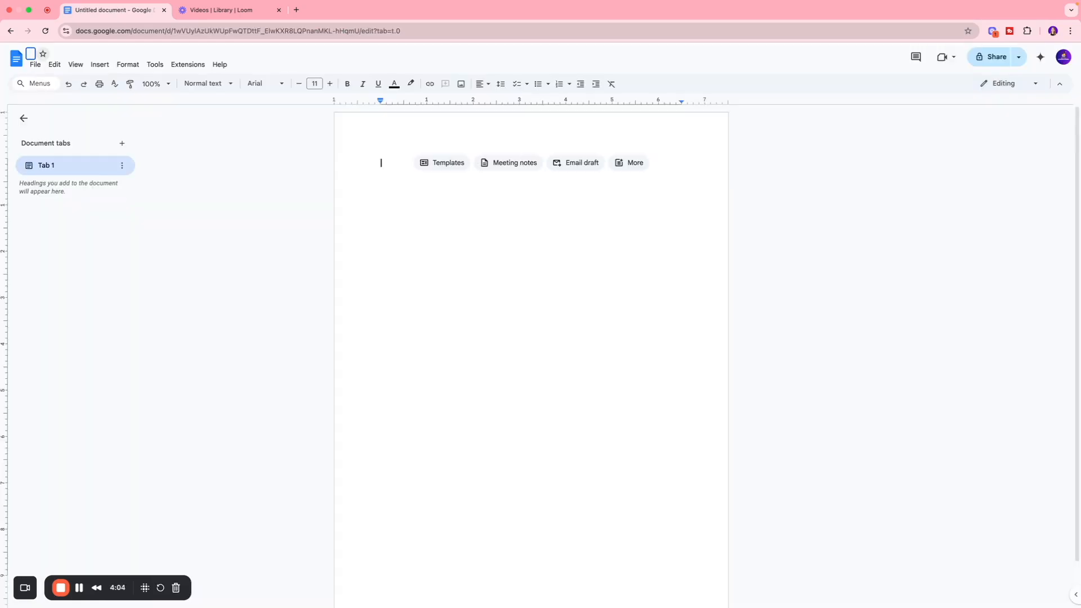
# Step: Name the new blank document "Marketing Report on Mangoes"
pyautogui.write('Marketign')
pyautogui.press('BackSpace')
pyautogui.press('BackSpace')
pyautogui.write('ng Report on')
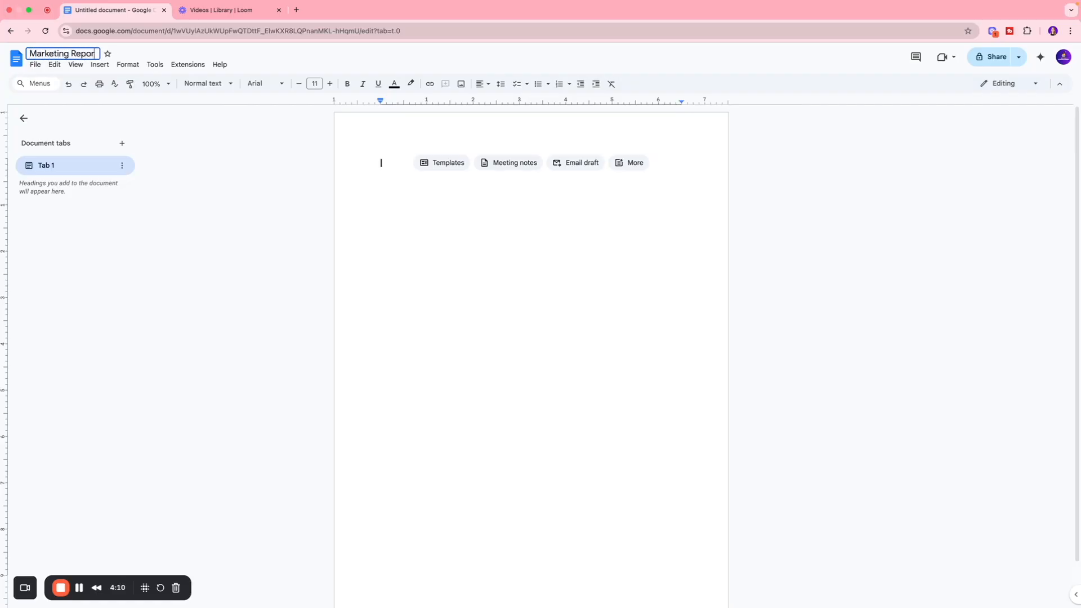
pyautogui.write(' Mangoes')
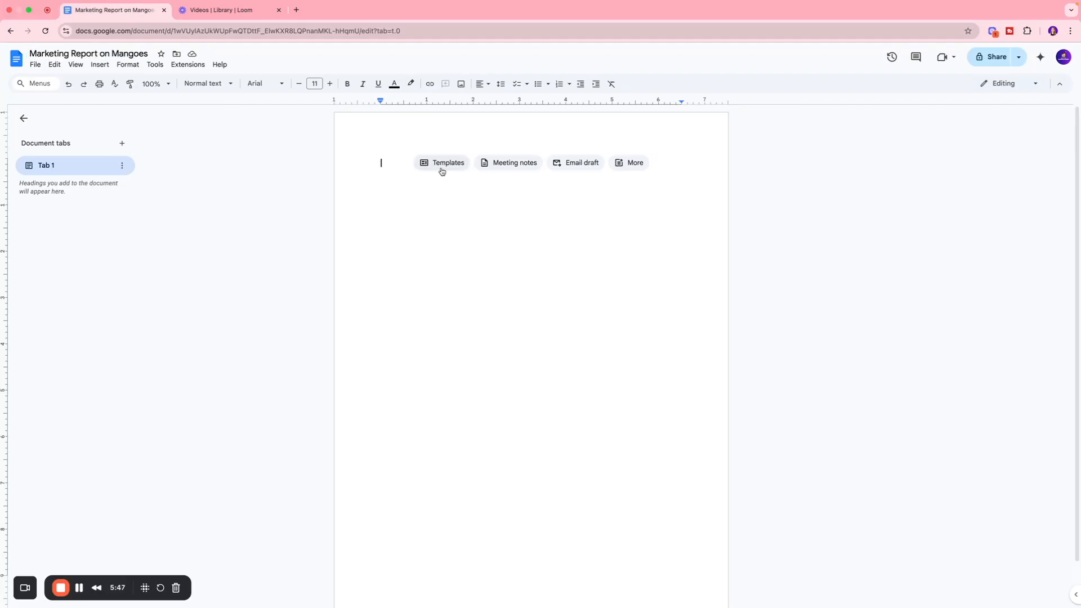
# Step: Look through the templates offered inside the blank document, and close the selection without applying one
pyautogui.click(442, 172)
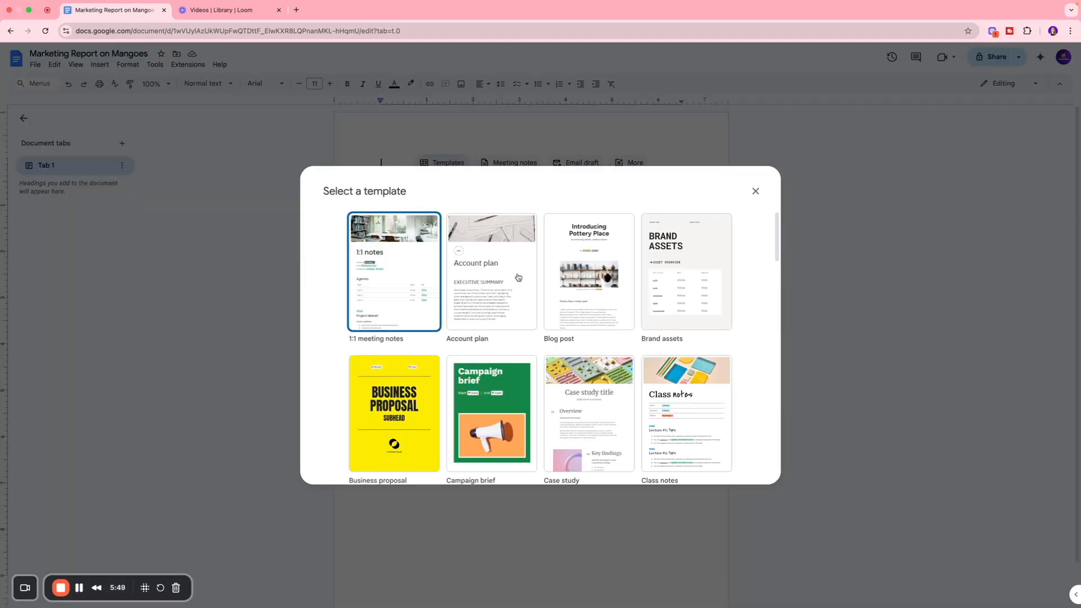
pyautogui.scroll(-9, 517, 277)
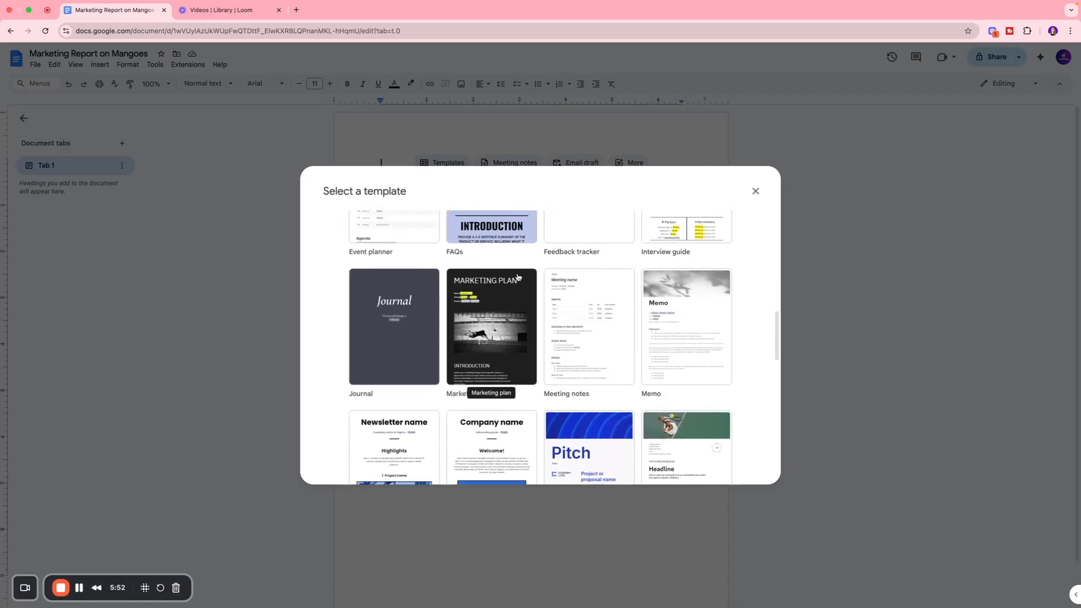
pyautogui.scroll(-10, 518, 277)
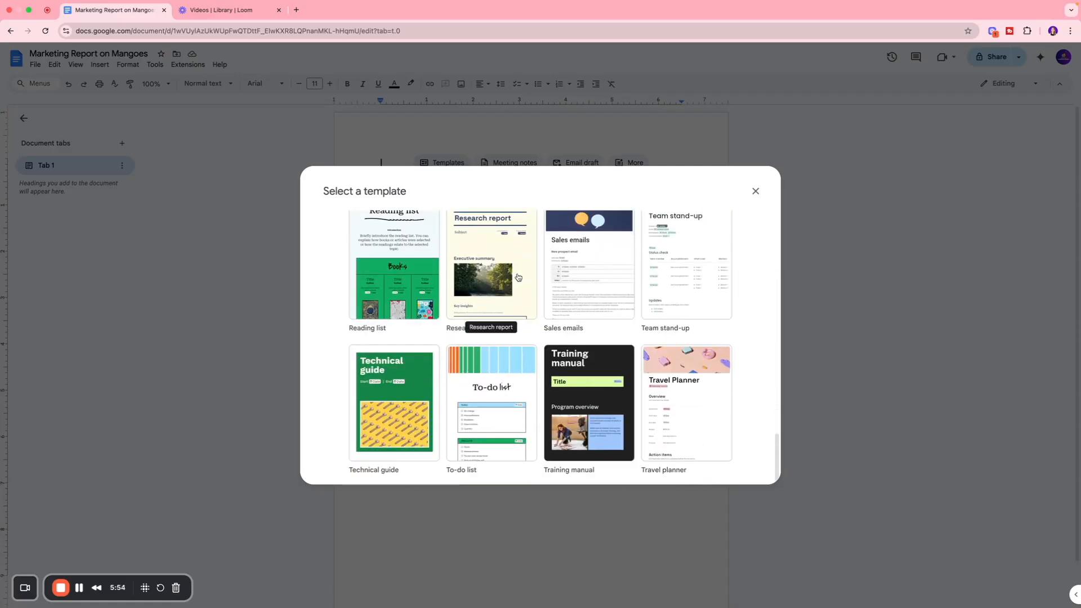
pyautogui.scroll(20, 518, 277)
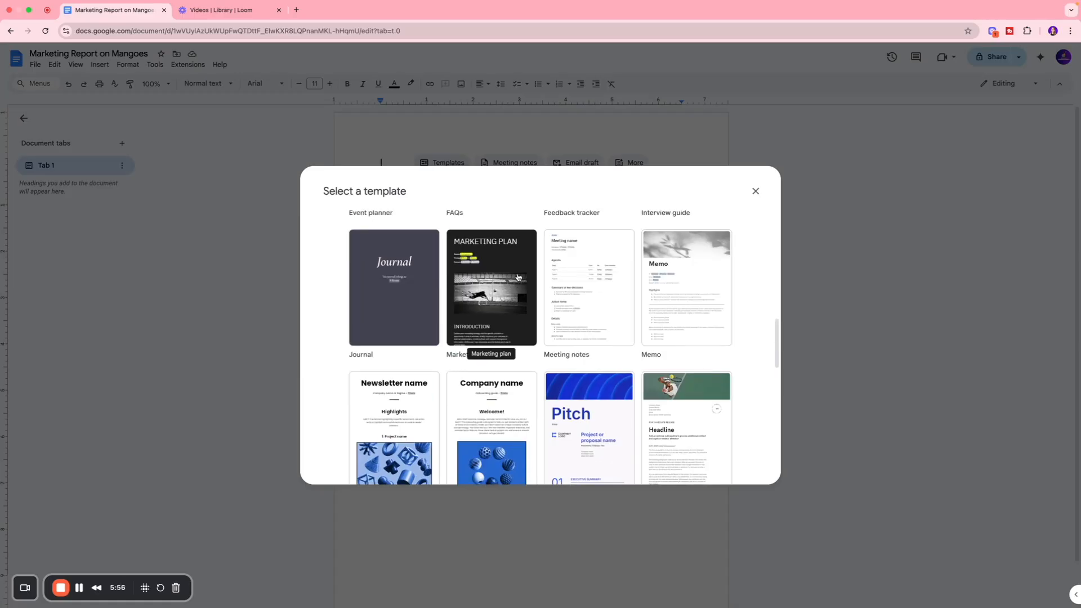
pyautogui.click(756, 191)
pyautogui.click(510, 167)
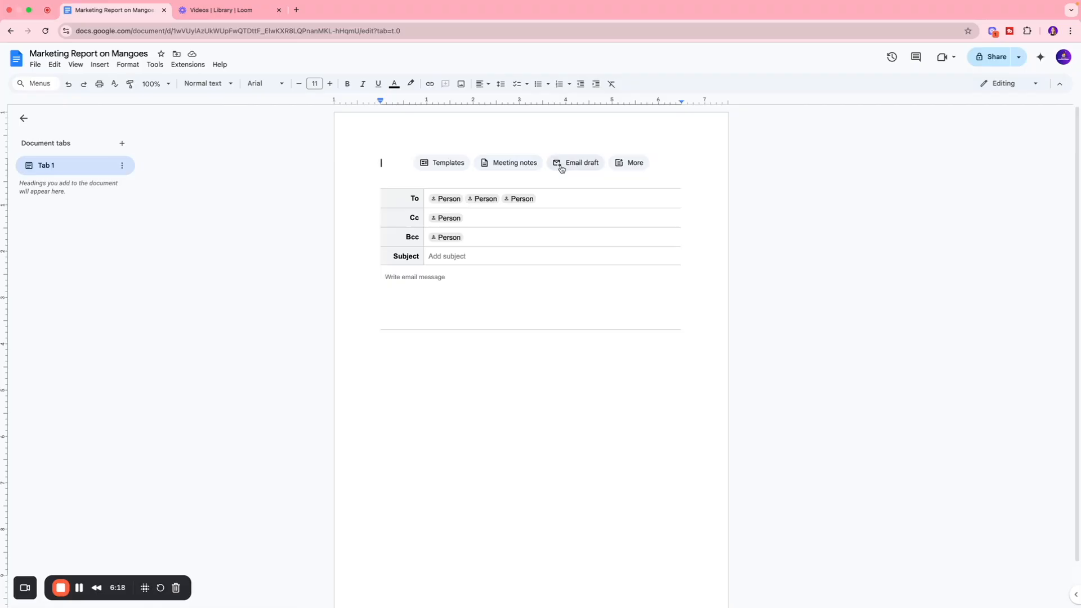
# Step: Examine the available building blocks in the Communication, Meetings and Project management categories
pyautogui.click(619, 166)
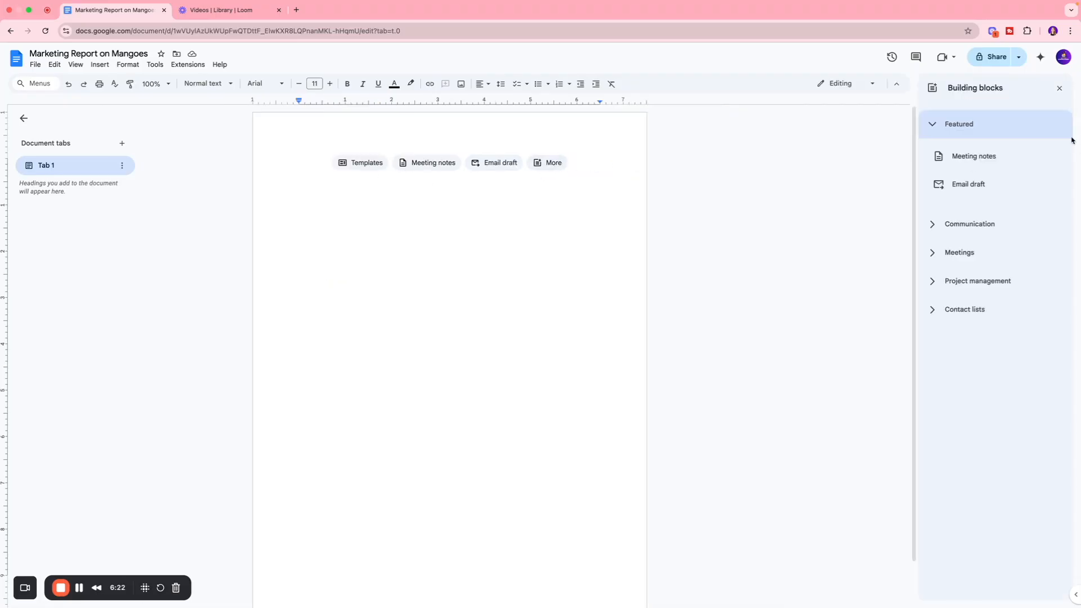
pyautogui.click(935, 232)
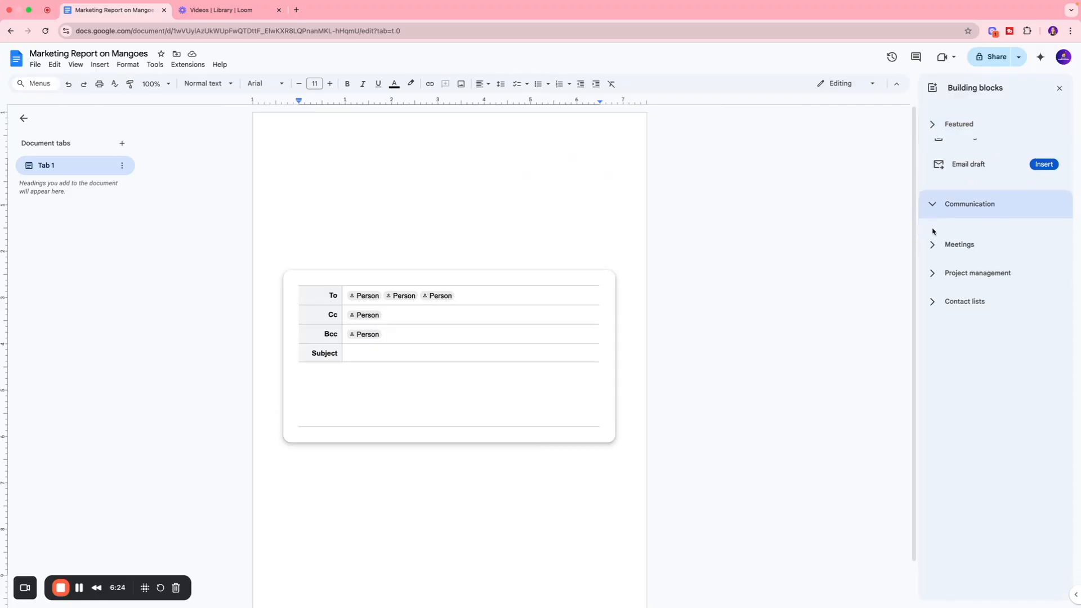
pyautogui.click(938, 227)
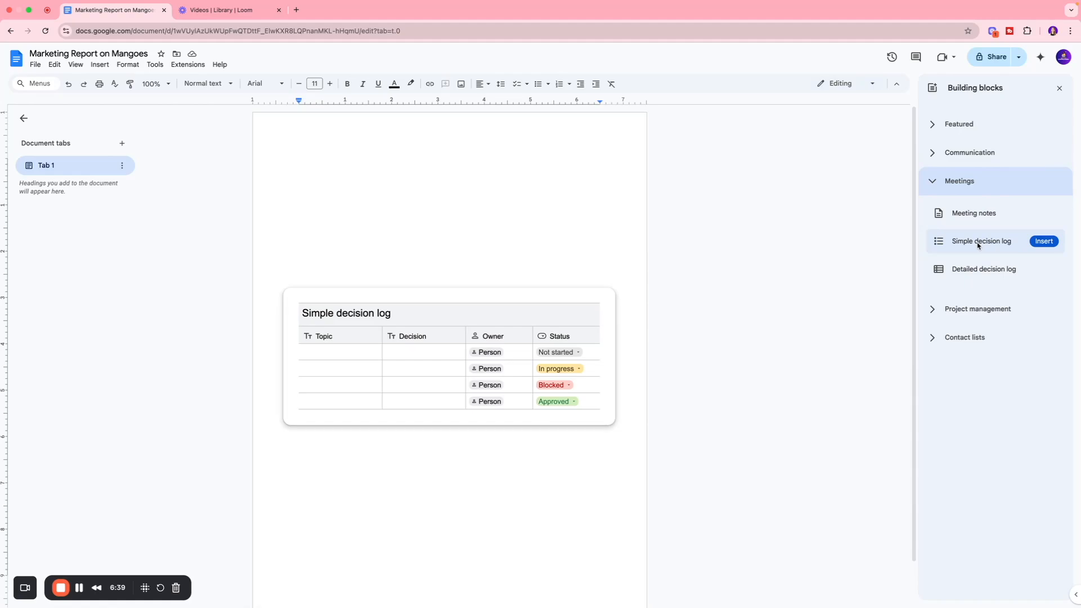
pyautogui.click(936, 309)
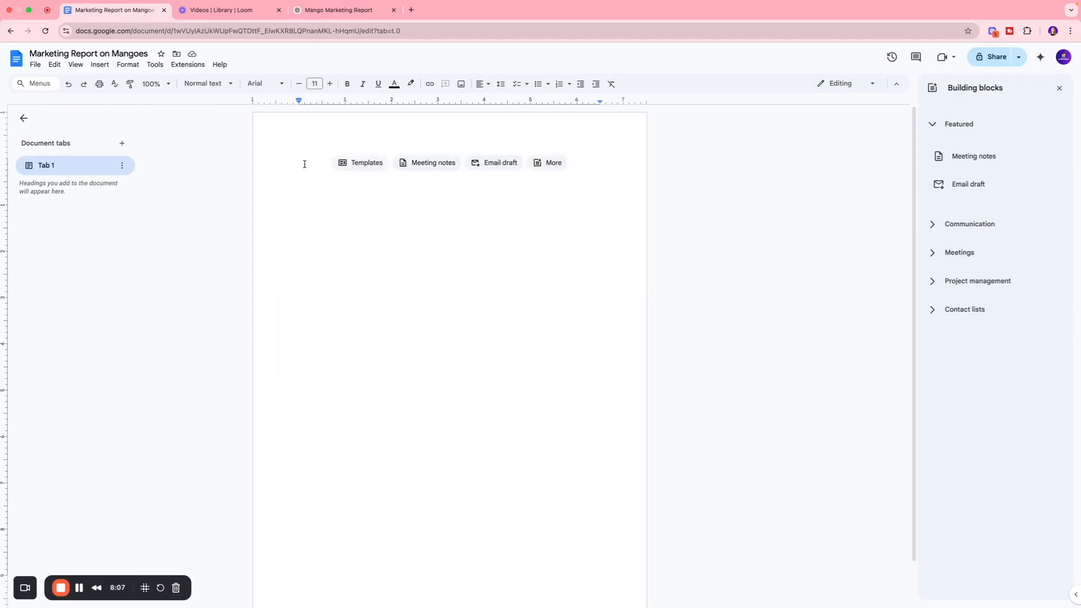
# Step: Paste the copied mango marketing report text into the empty document
pyautogui.hotkey('ctrl', 'v')
pyautogui.scroll(15, 400, 169)
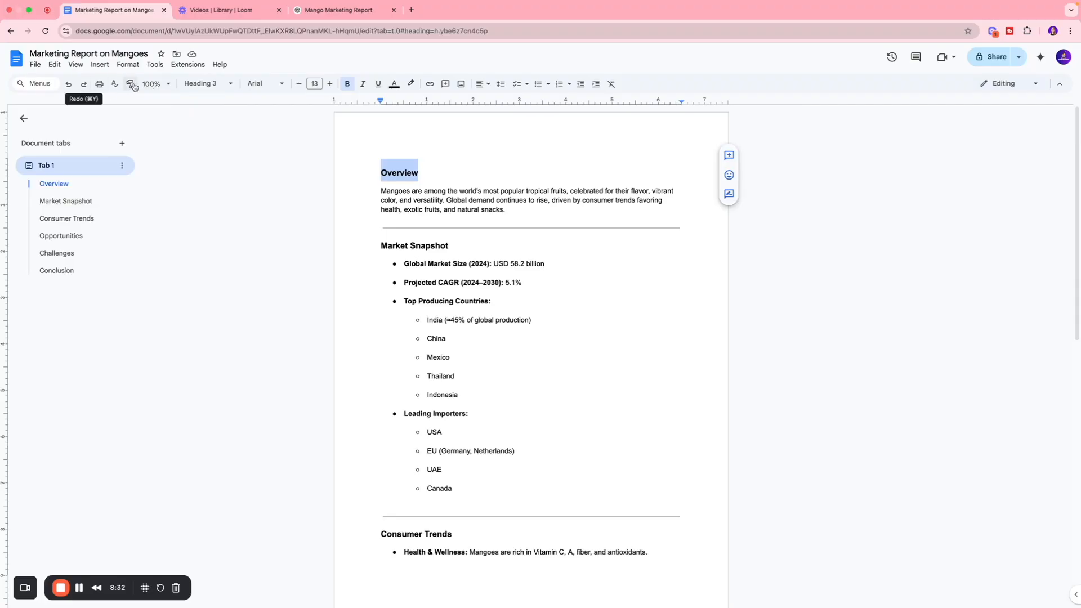
pyautogui.click(455, 157)
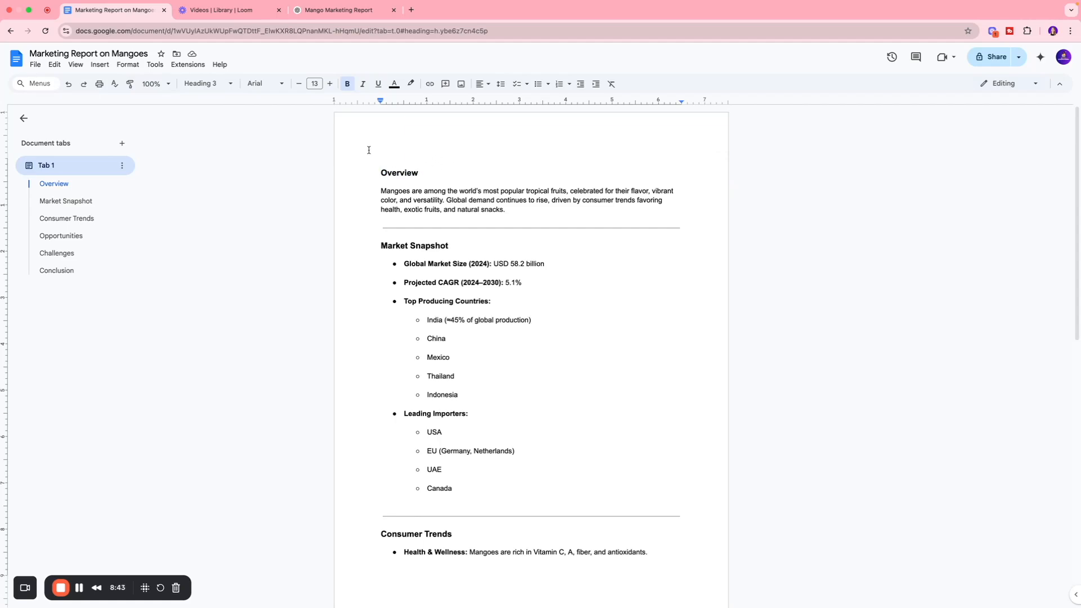
# Step: Enlarge the document view, trying 150% and settling on 200%
pyautogui.click(152, 84)
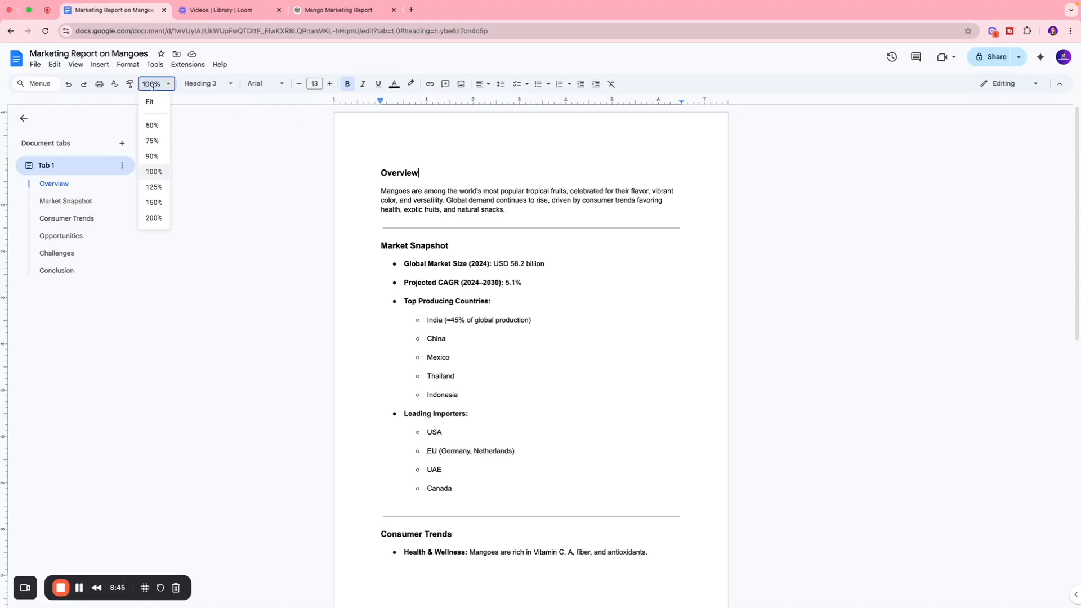
pyautogui.click(153, 203)
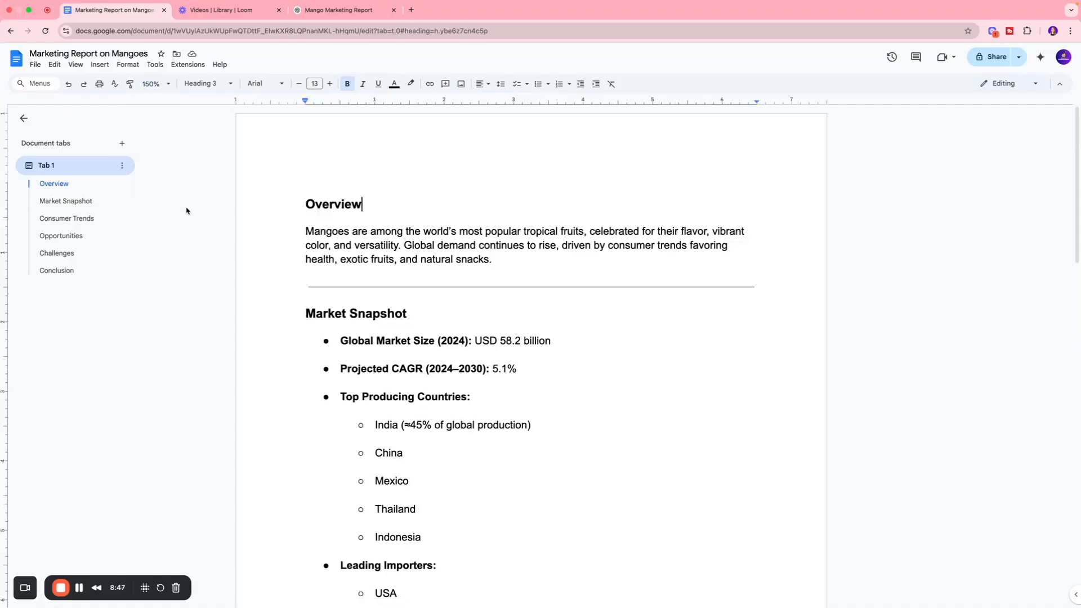
pyautogui.click(153, 84)
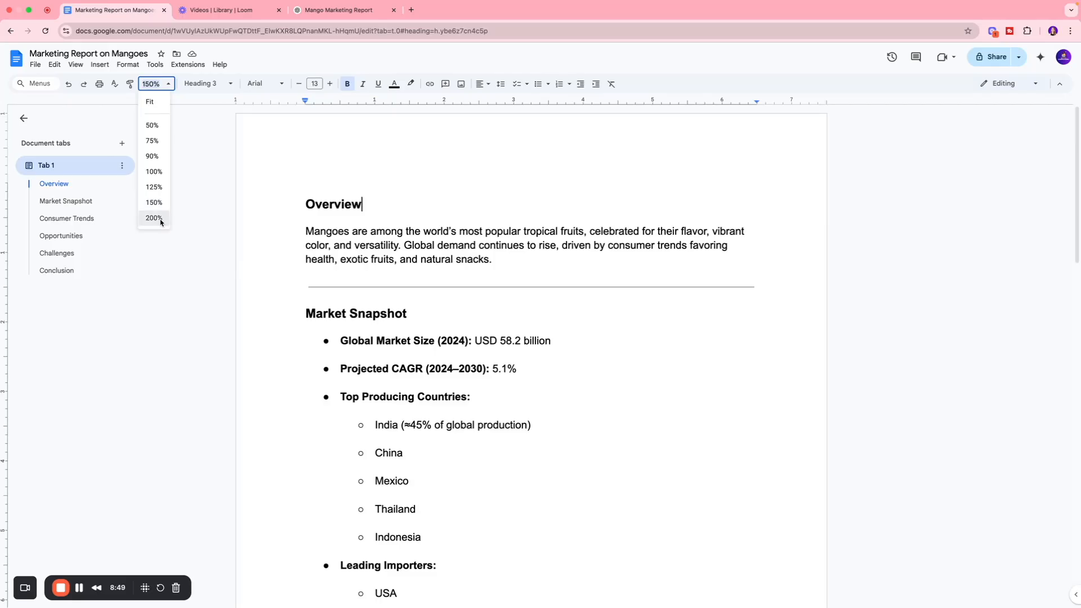
pyautogui.click(153, 220)
pyautogui.click(153, 83)
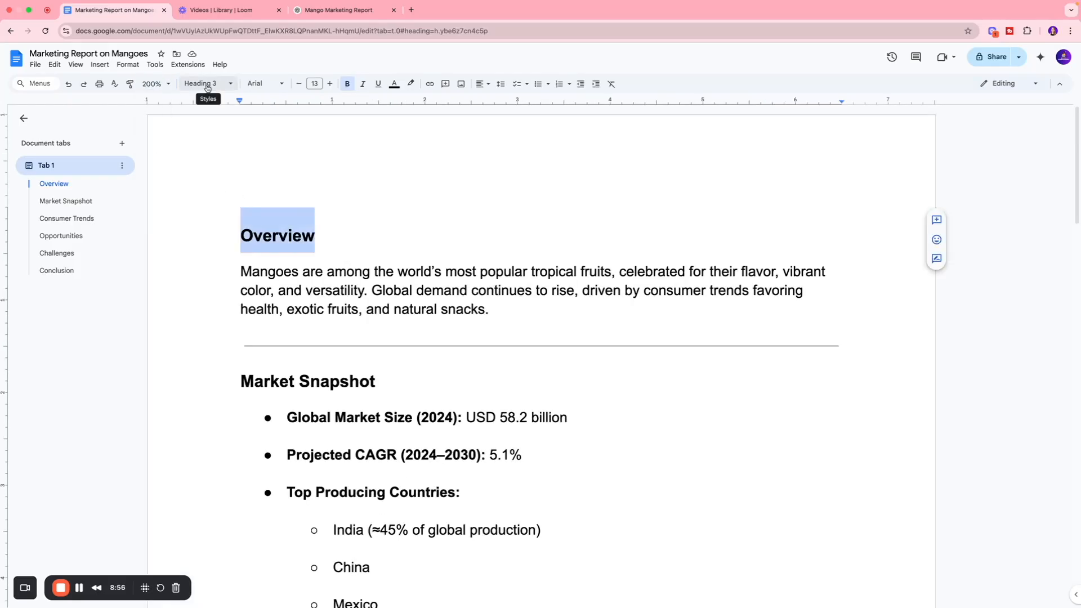
# Step: Apply the Heading 1 style to the "Overview" heading at the start of the report
pyautogui.click(207, 86)
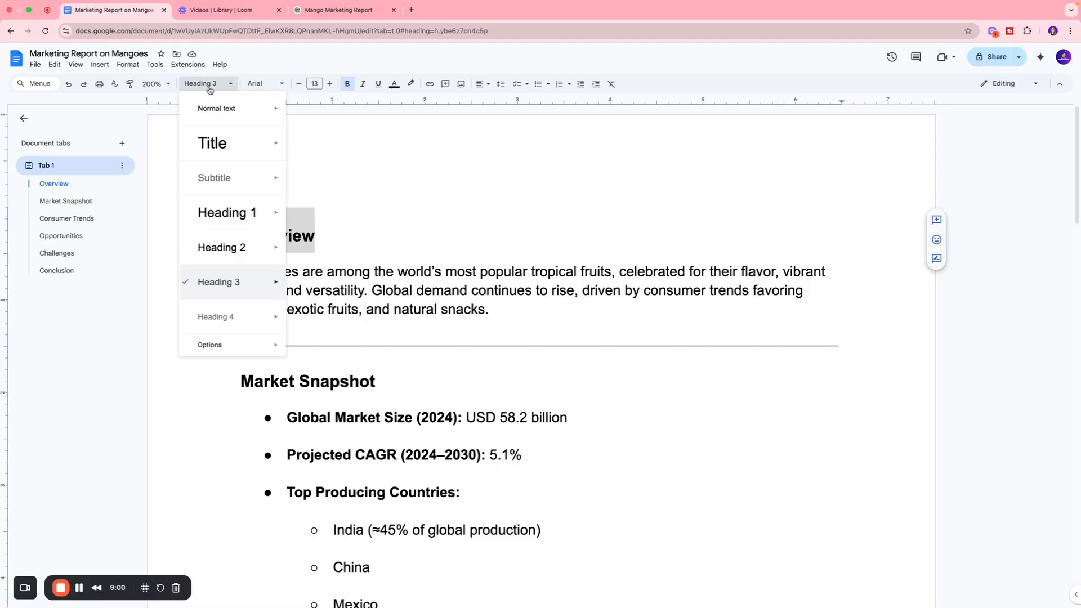
pyautogui.click(340, 249)
pyautogui.moveTo(329, 233); pyautogui.dragTo(239, 231)
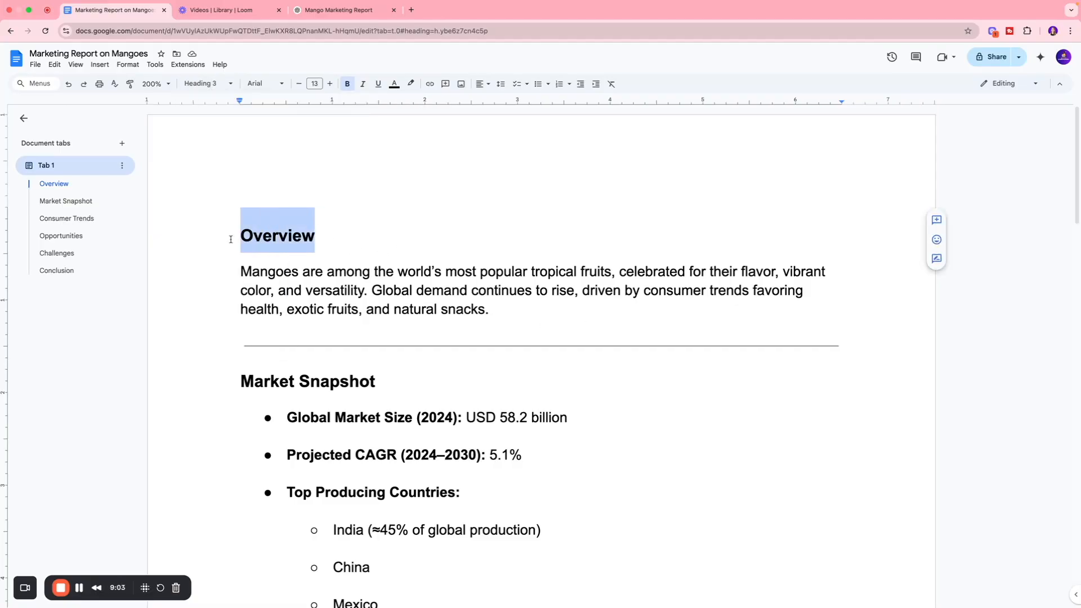
pyautogui.click(208, 84)
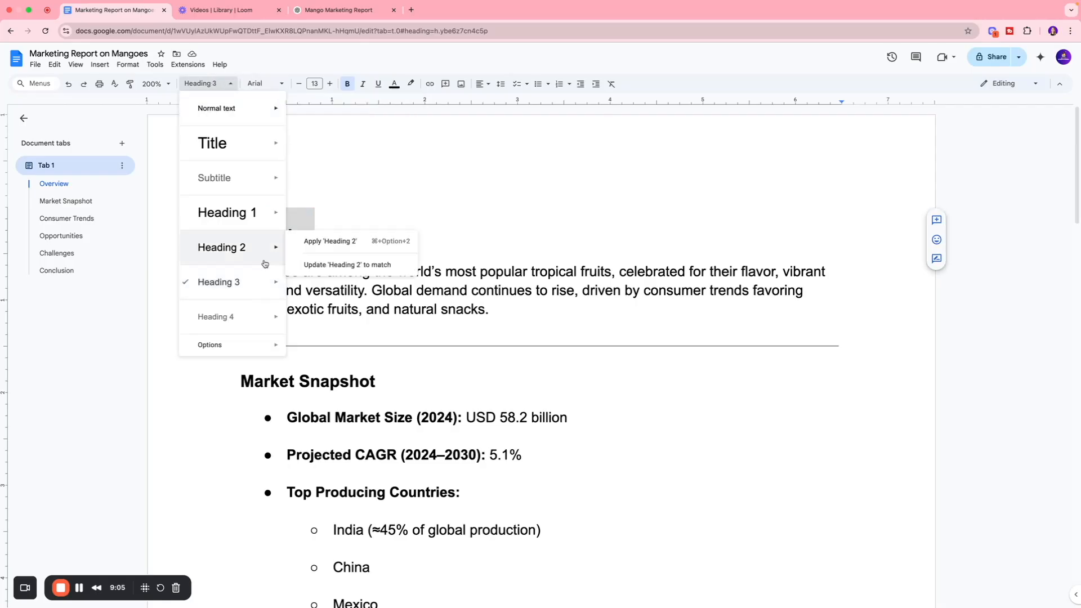
pyautogui.moveTo(256, 290)
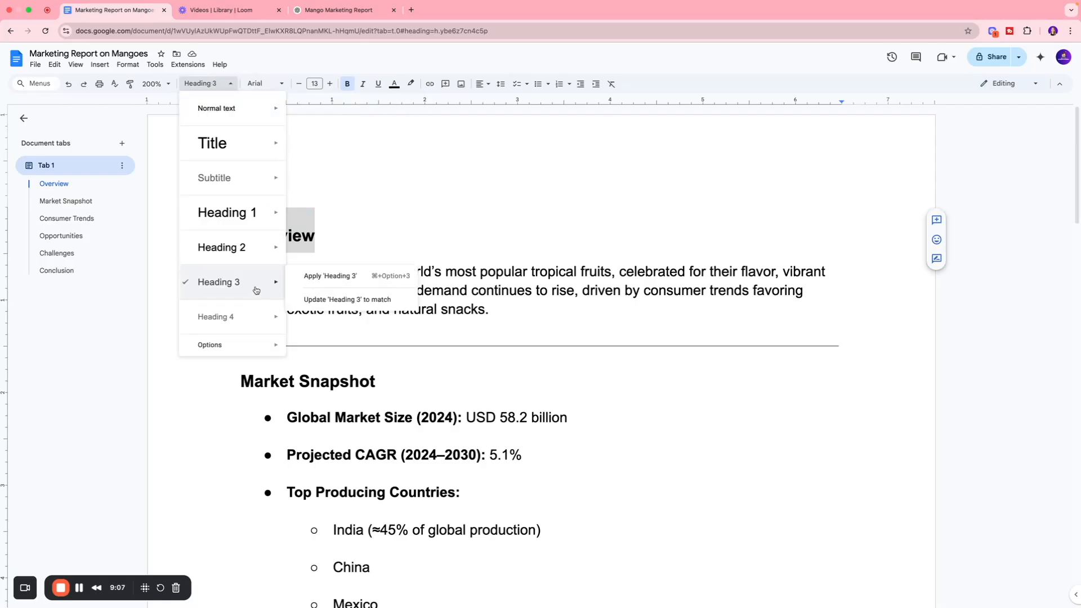
pyautogui.moveTo(241, 221)
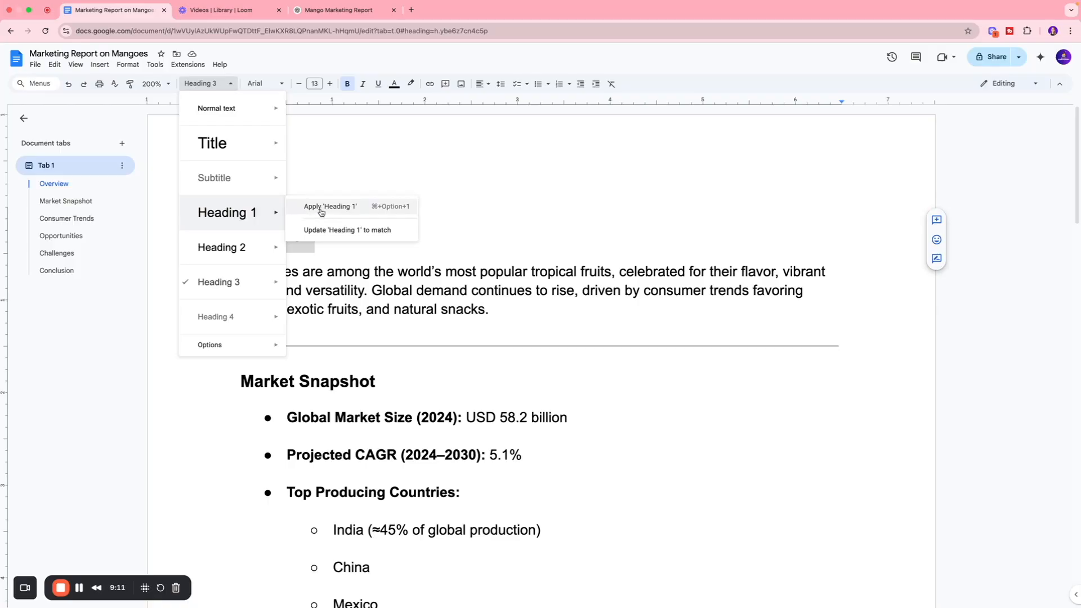
pyautogui.click(321, 211)
pyautogui.click(379, 244)
# Step: Change the font of the "Overview" heading to Times New Roman
pyautogui.click(234, 244)
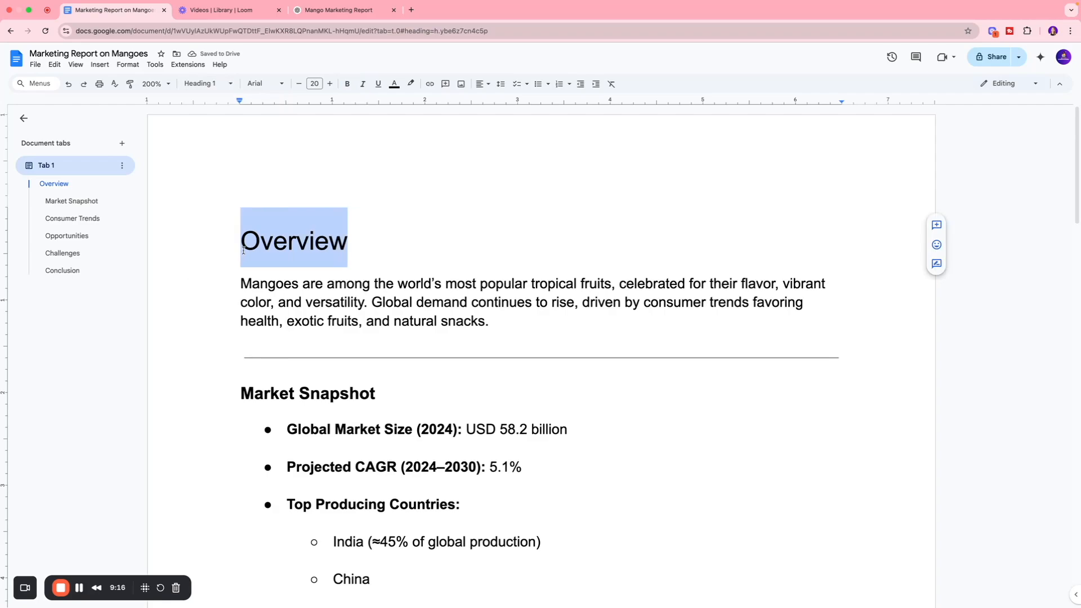
pyautogui.scroll(-3, 335, 263)
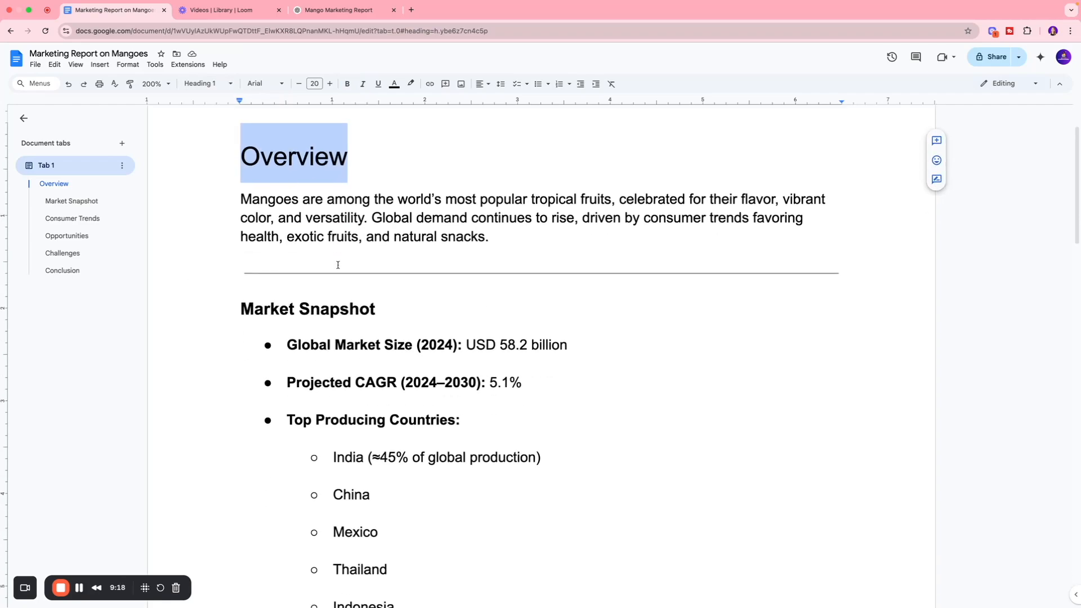
pyautogui.scroll(3, 337, 265)
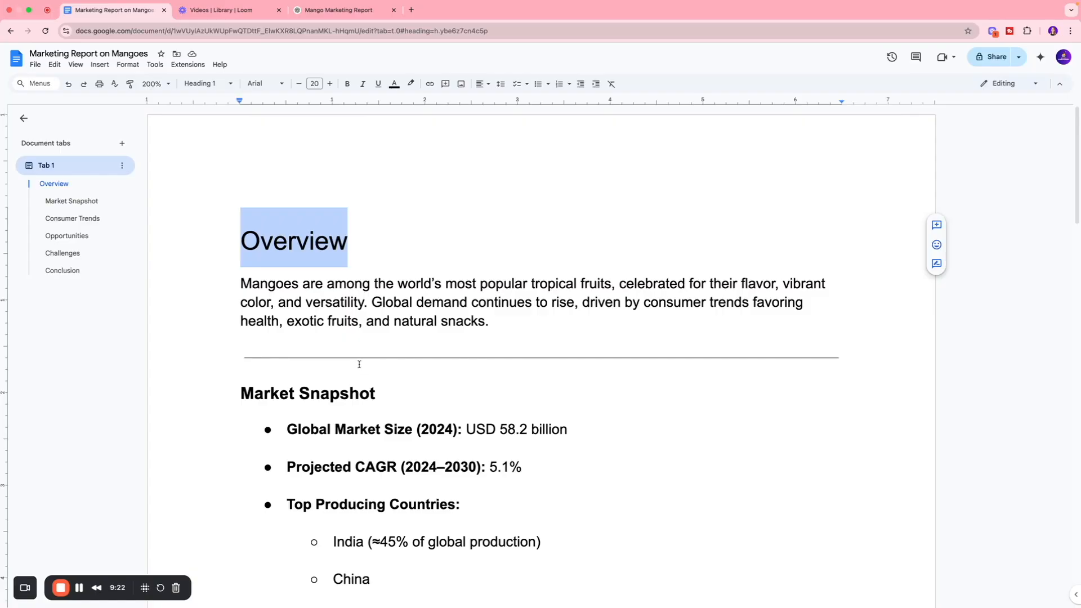
pyautogui.click(267, 84)
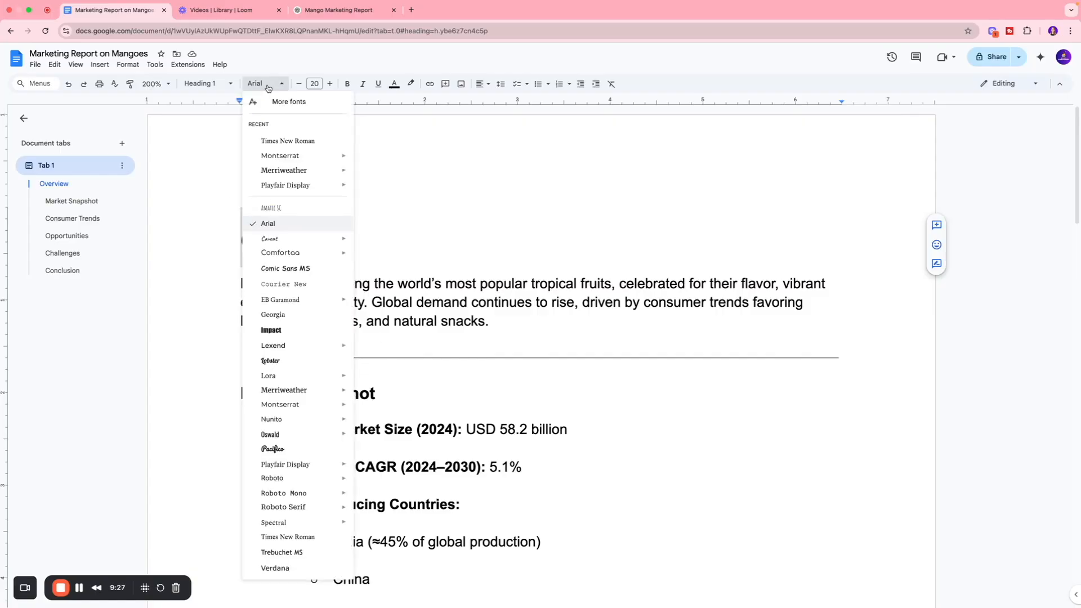
pyautogui.moveTo(280, 345)
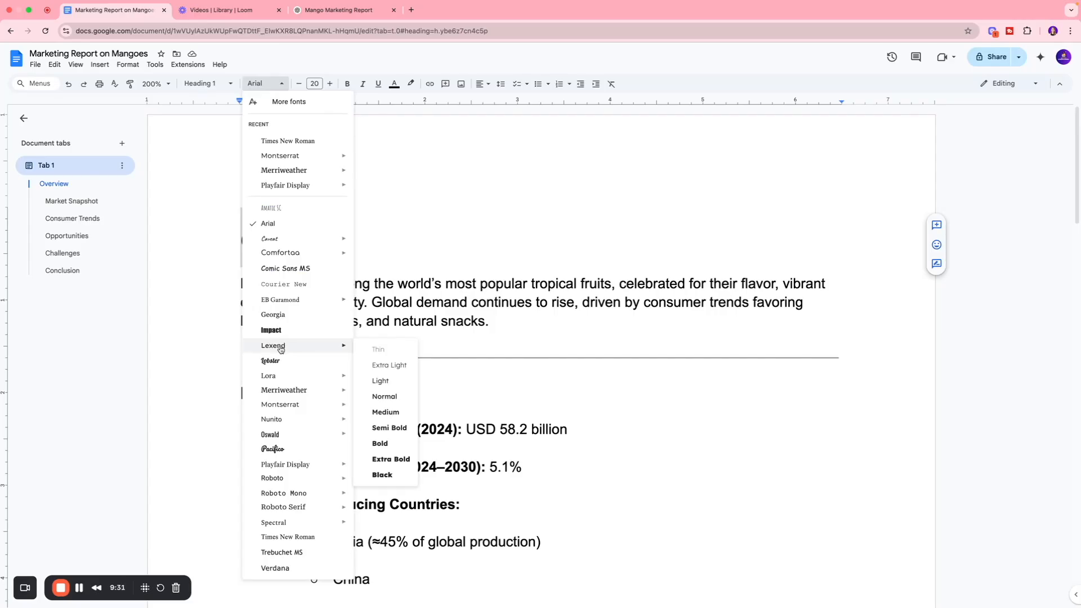
pyautogui.moveTo(288, 410)
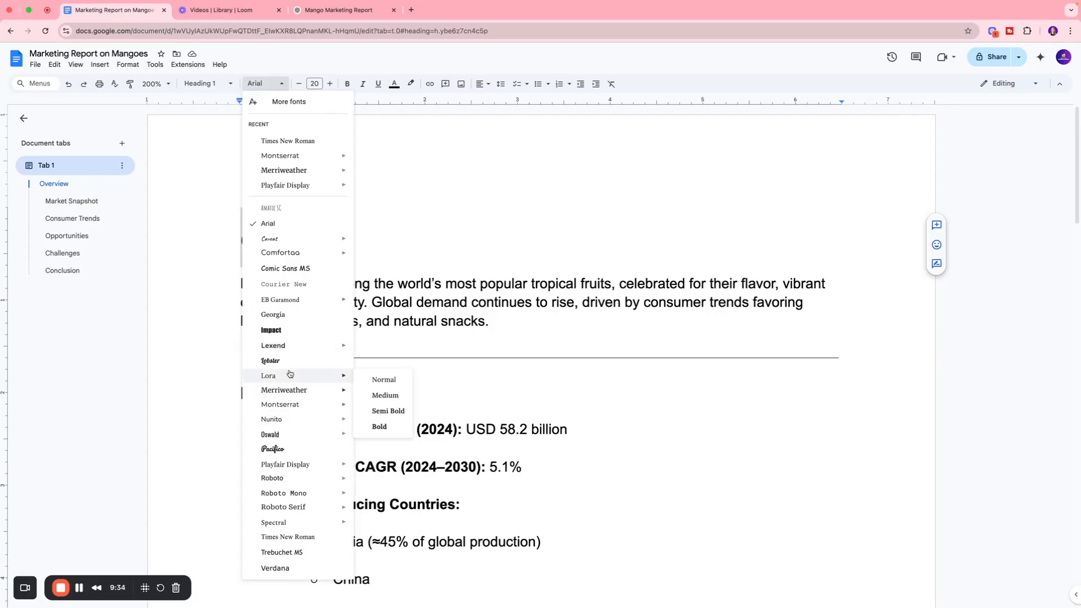
pyautogui.click(282, 142)
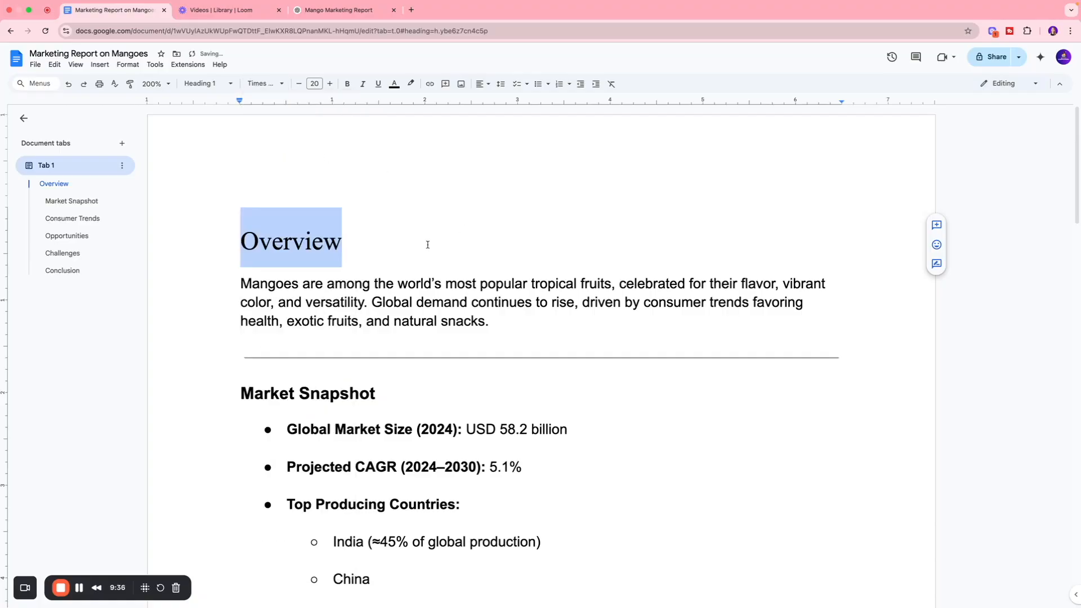
pyautogui.click(354, 244)
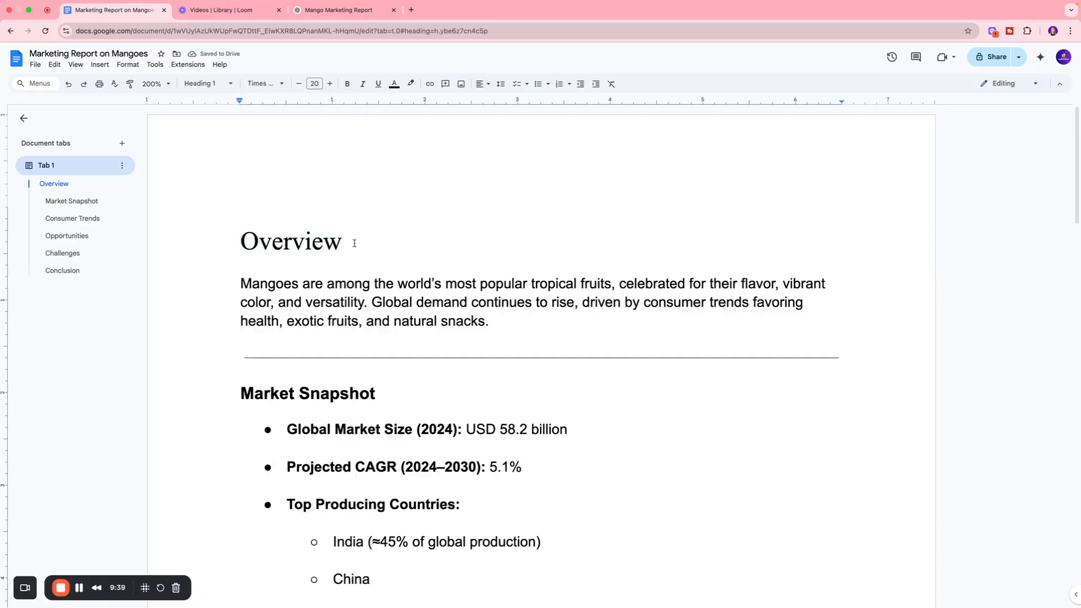
# Step: Change the font of the entire document text to Times New Roman and look over the result
pyautogui.press('super+a')
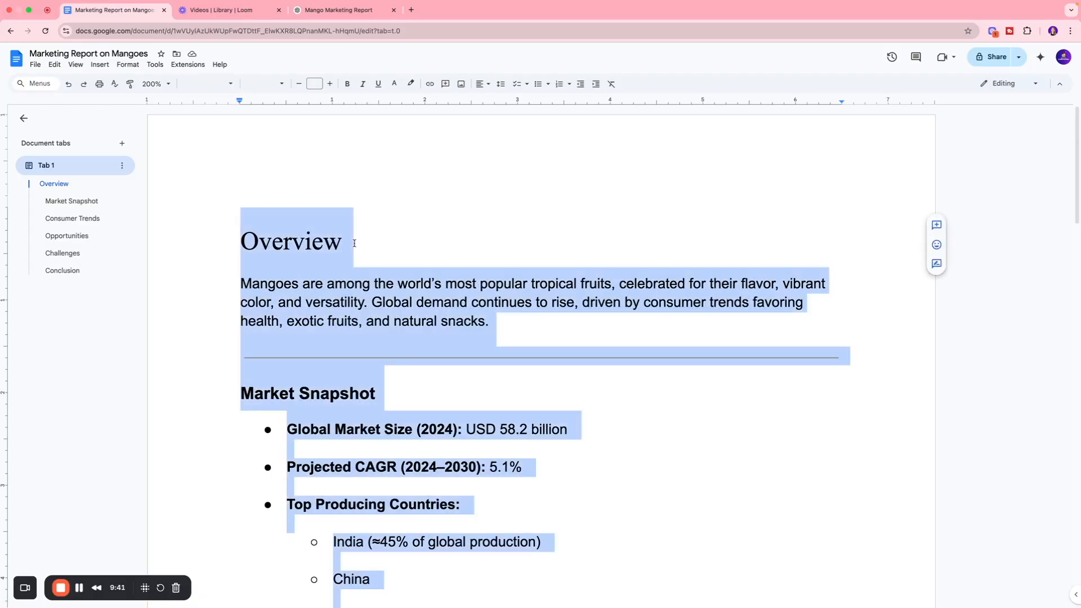
pyautogui.click(271, 86)
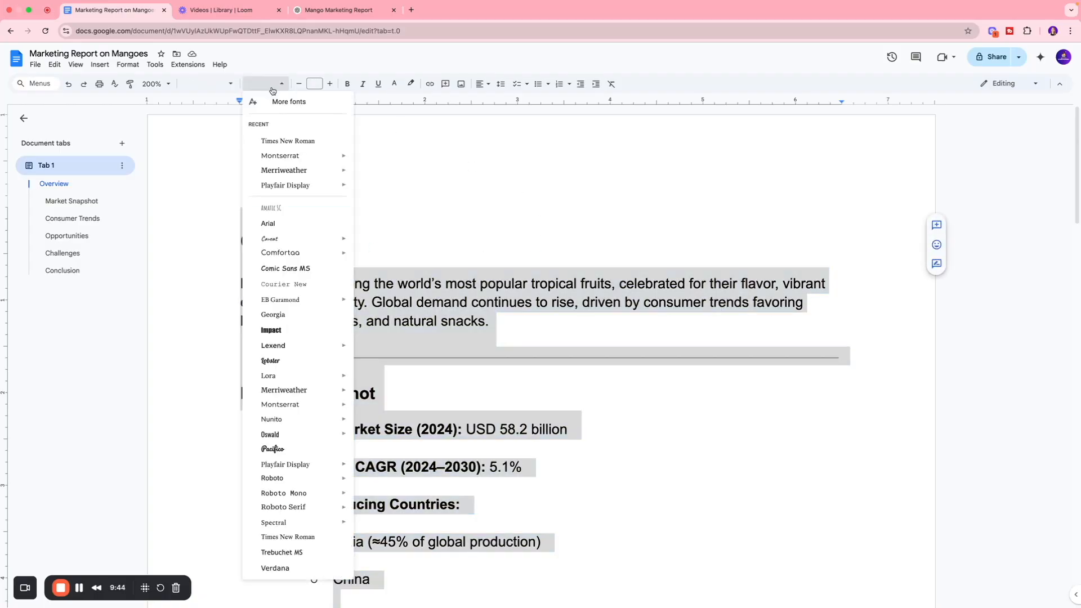
pyautogui.click(291, 144)
pyautogui.click(366, 240)
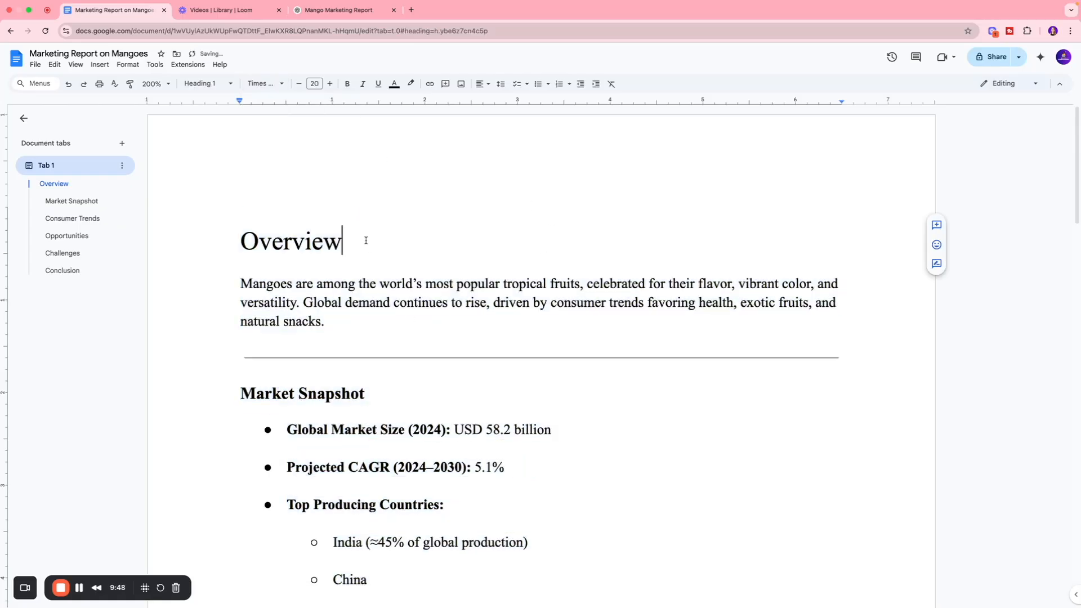
pyautogui.scroll(-15, 404, 255)
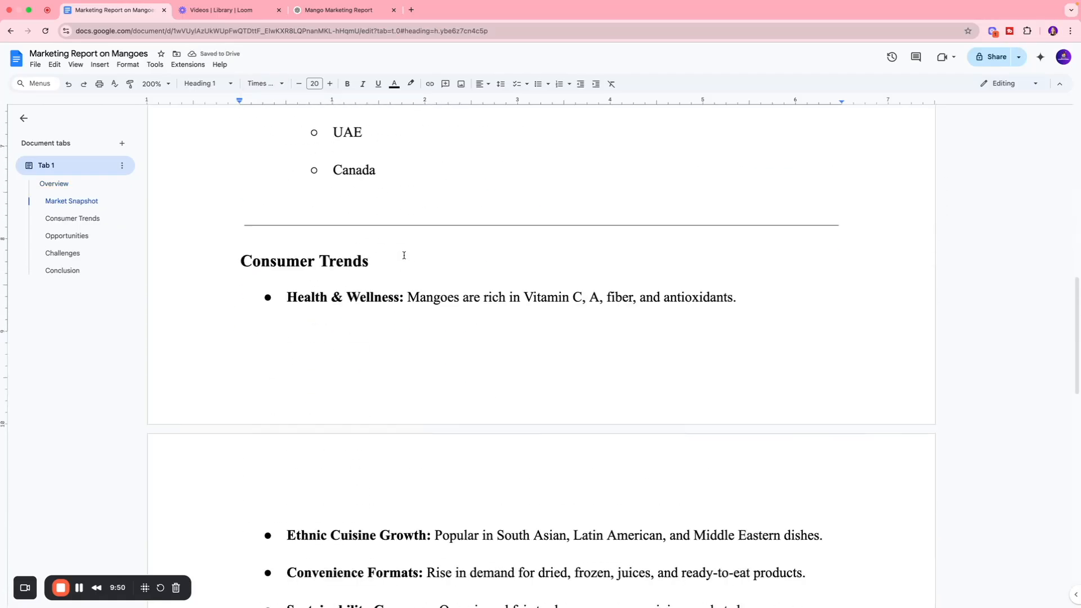
pyautogui.scroll(15, 403, 255)
# Step: Set the font size of the "Overview" heading at the start of the report to 24
pyautogui.doubleClick(288, 239)
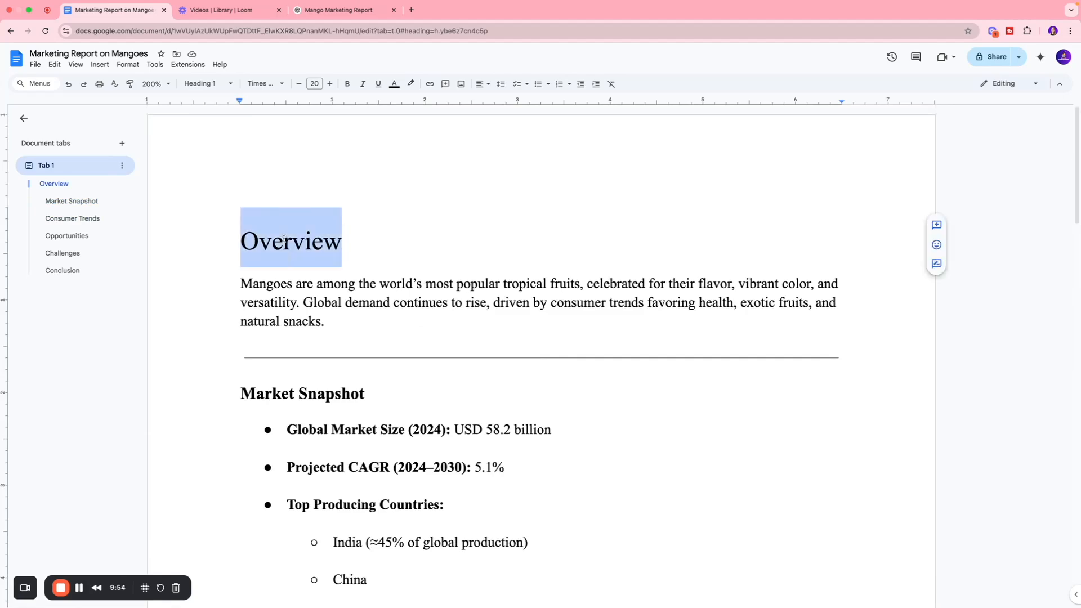
pyautogui.click(315, 83)
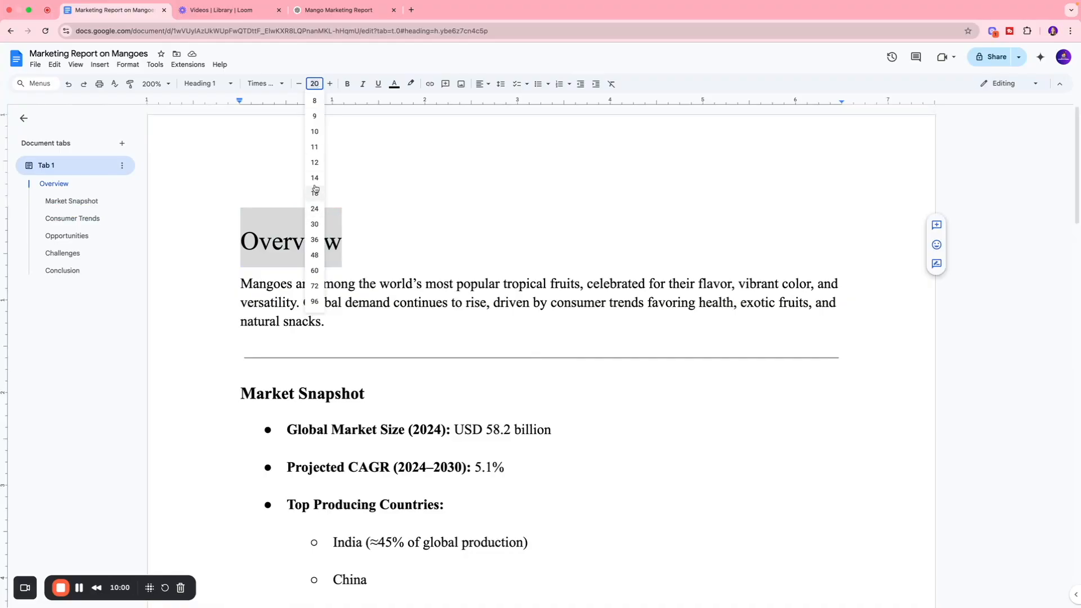
pyautogui.click(314, 209)
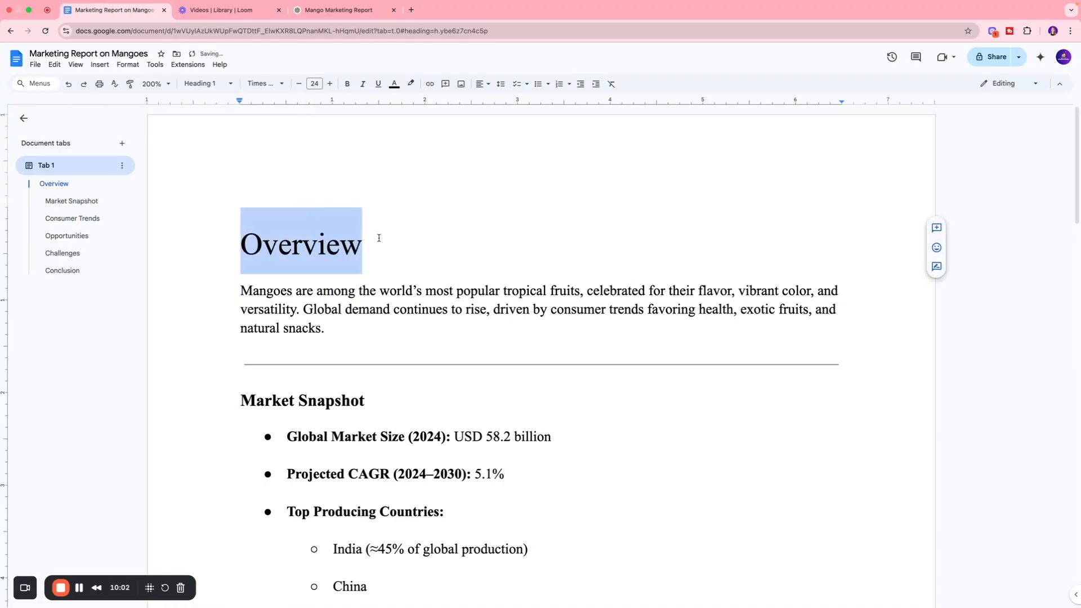
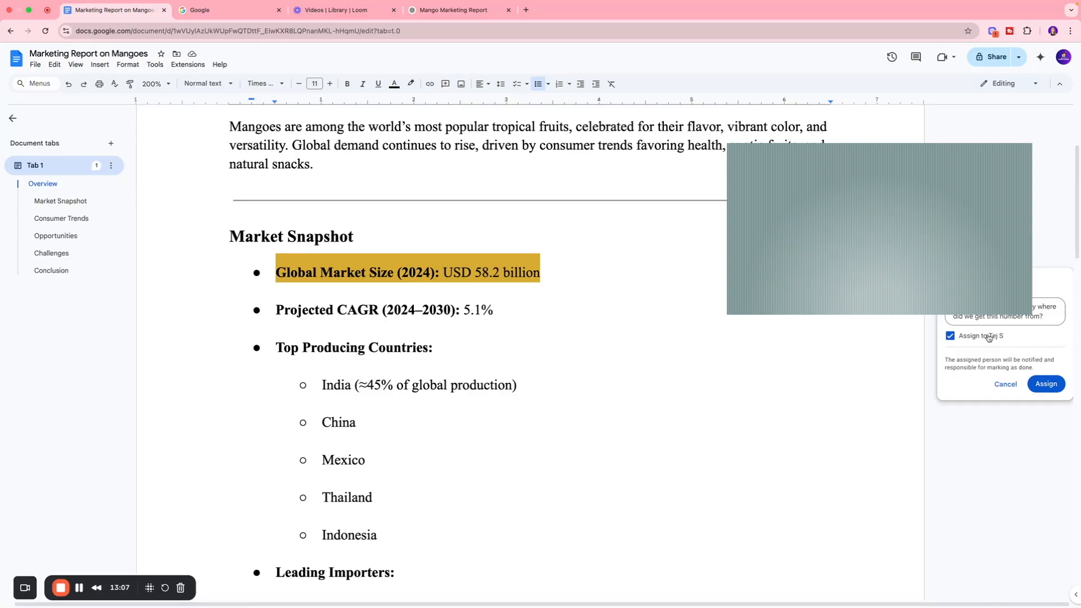
# Step: Assign the comment on the Global Market Size line to the mentioned person and share the document with them as Commenter
pyautogui.click(1046, 383)
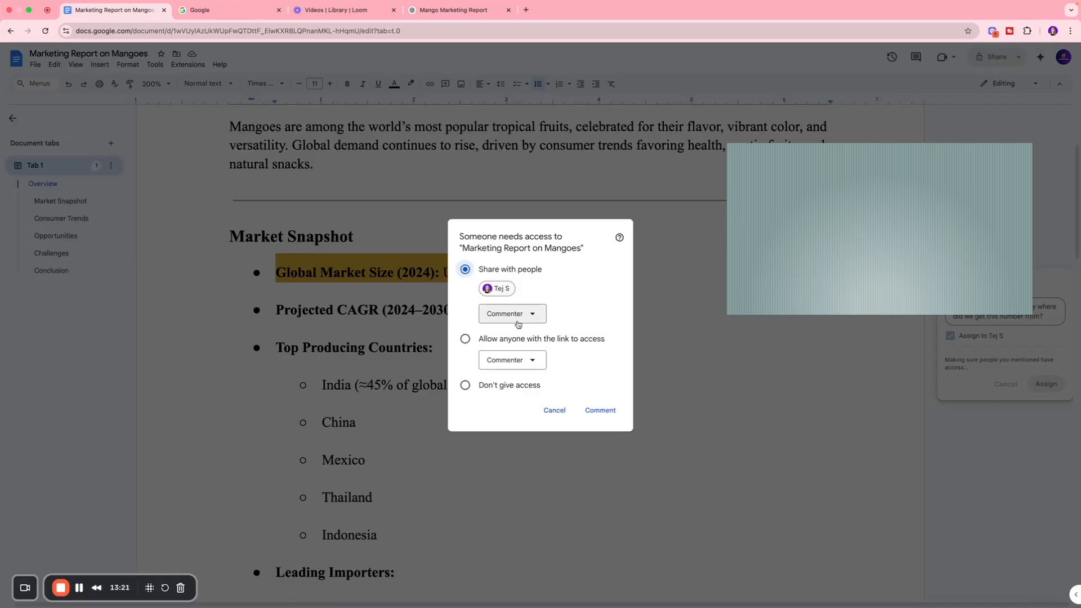
pyautogui.click(518, 325)
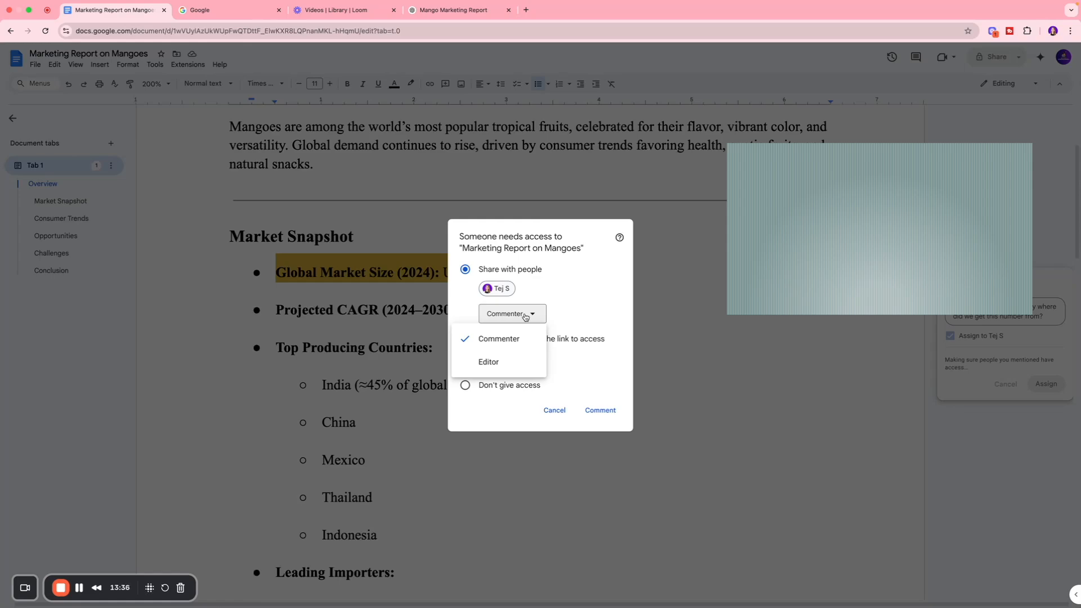
pyautogui.click(490, 348)
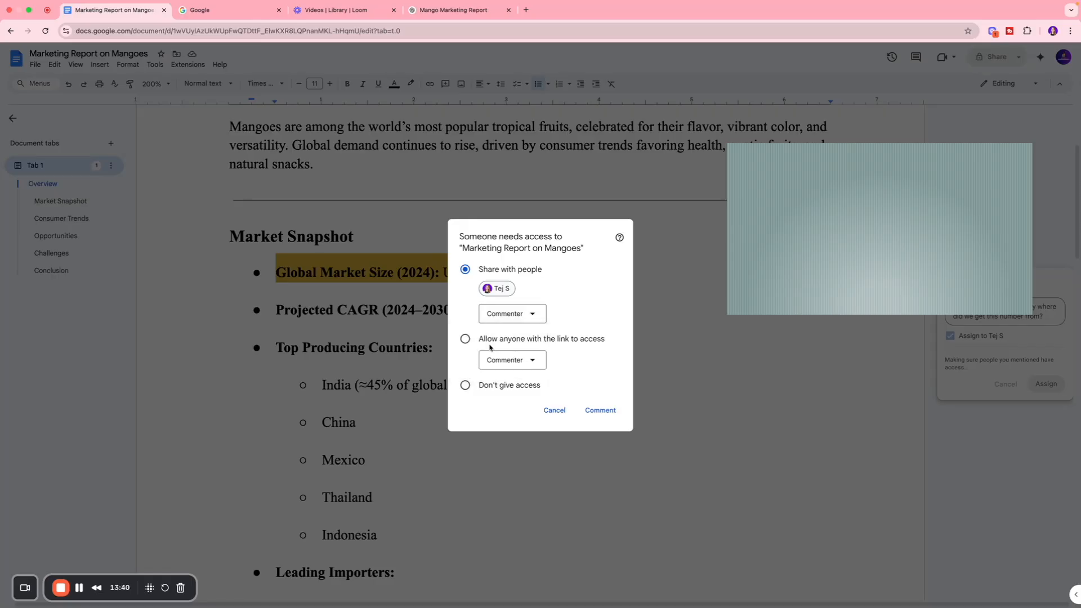
pyautogui.click(600, 412)
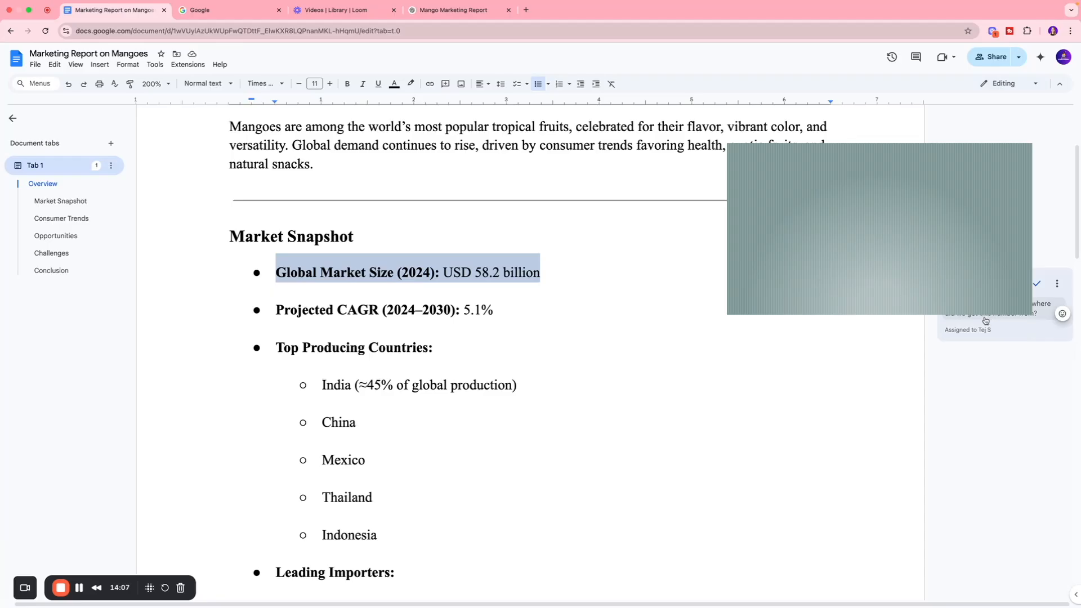
# Step: Open the assigned comment on the Global Market Size line for a reply
pyautogui.click(1007, 332)
pyautogui.click(975, 350)
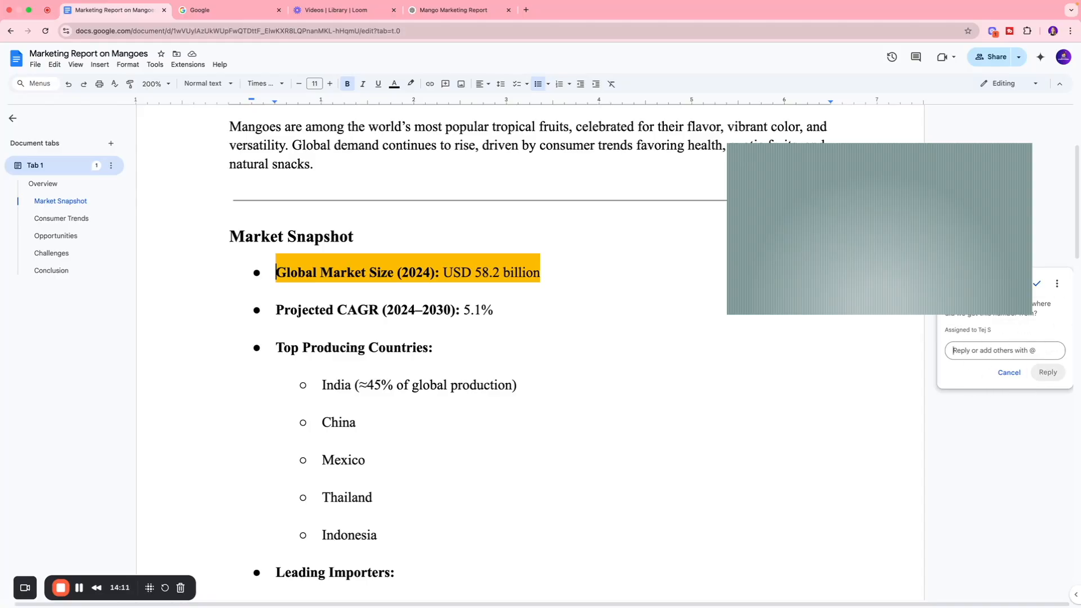
pyautogui.scroll(1, 540, 338)
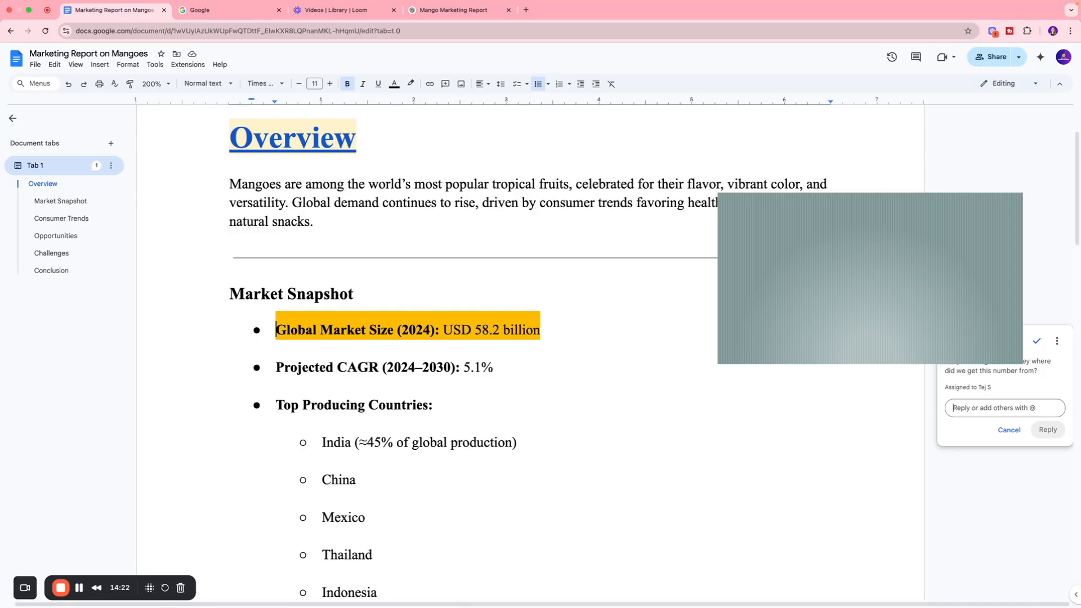
pyautogui.click(446, 86)
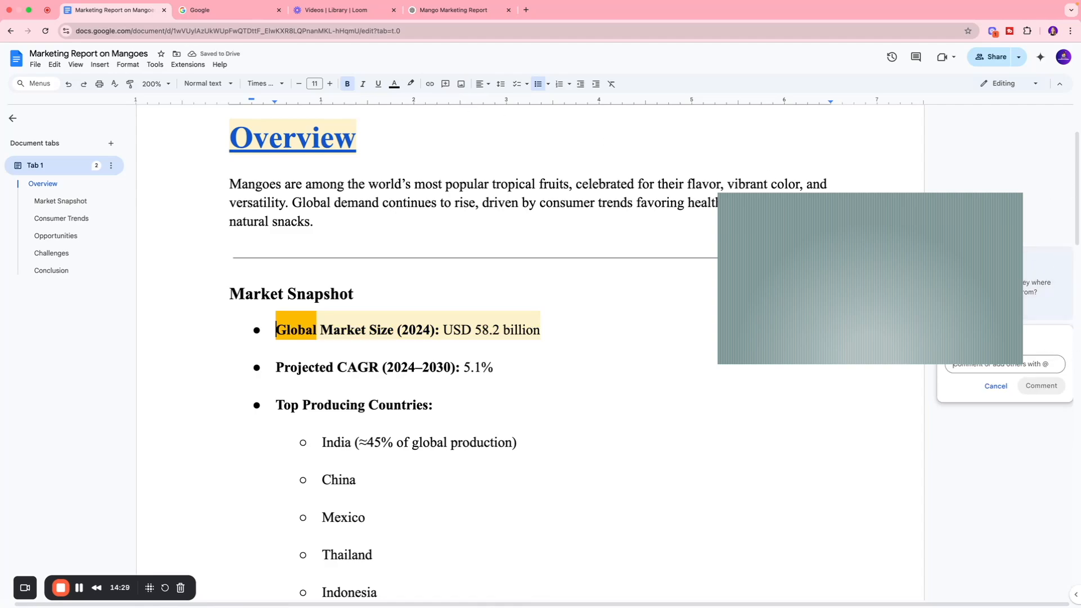
pyautogui.click(912, 186)
pyautogui.click(544, 329)
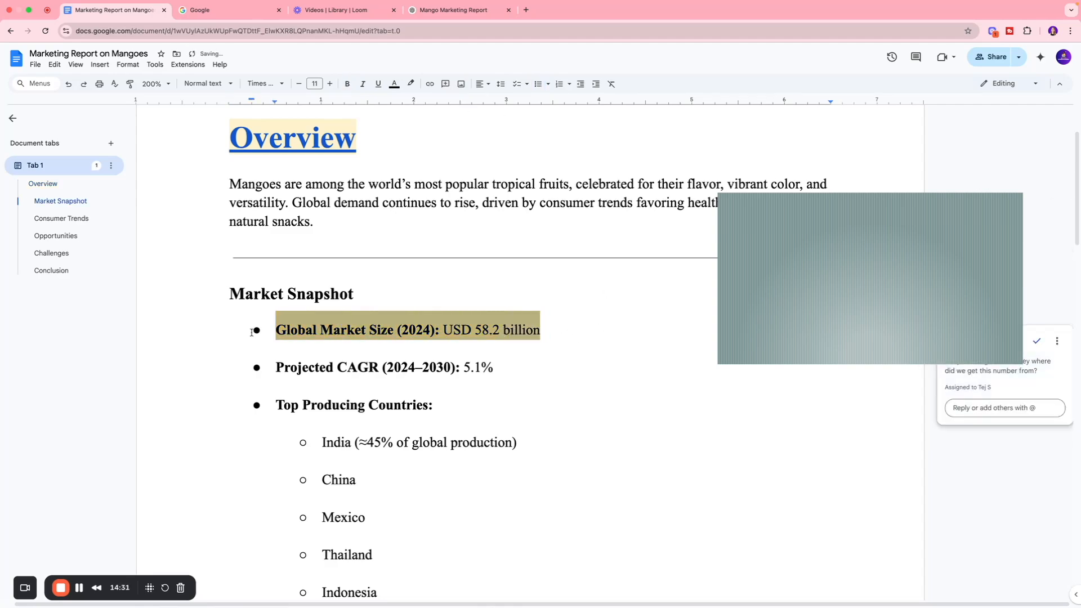
pyautogui.click(536, 351)
pyautogui.moveTo(494, 367); pyautogui.dragTo(276, 367)
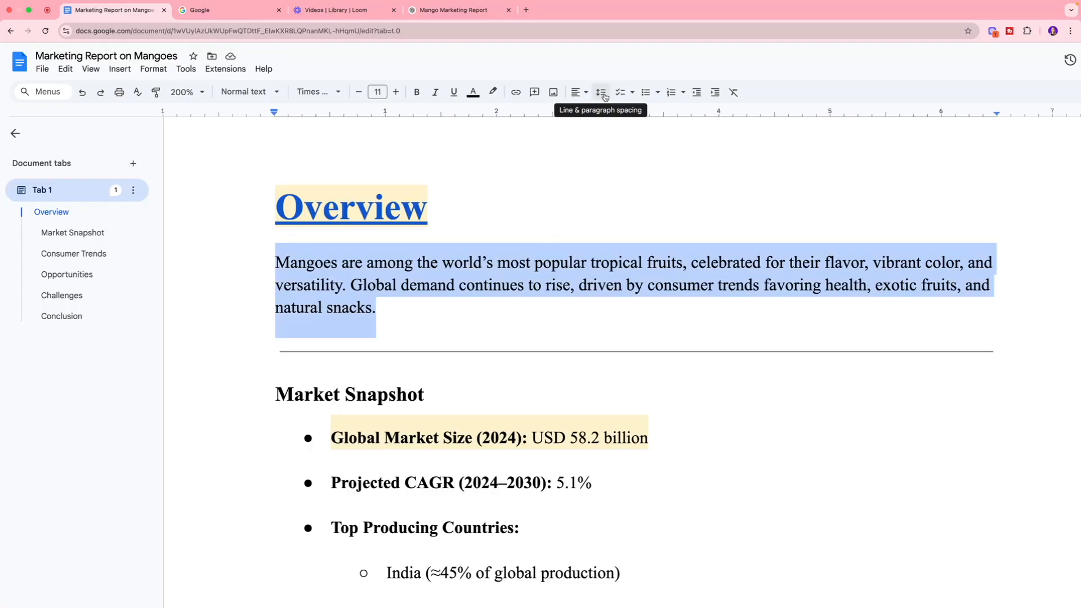
# Step: Set the line spacing of the paragraph under the "Overview" heading to Double
pyautogui.click(602, 93)
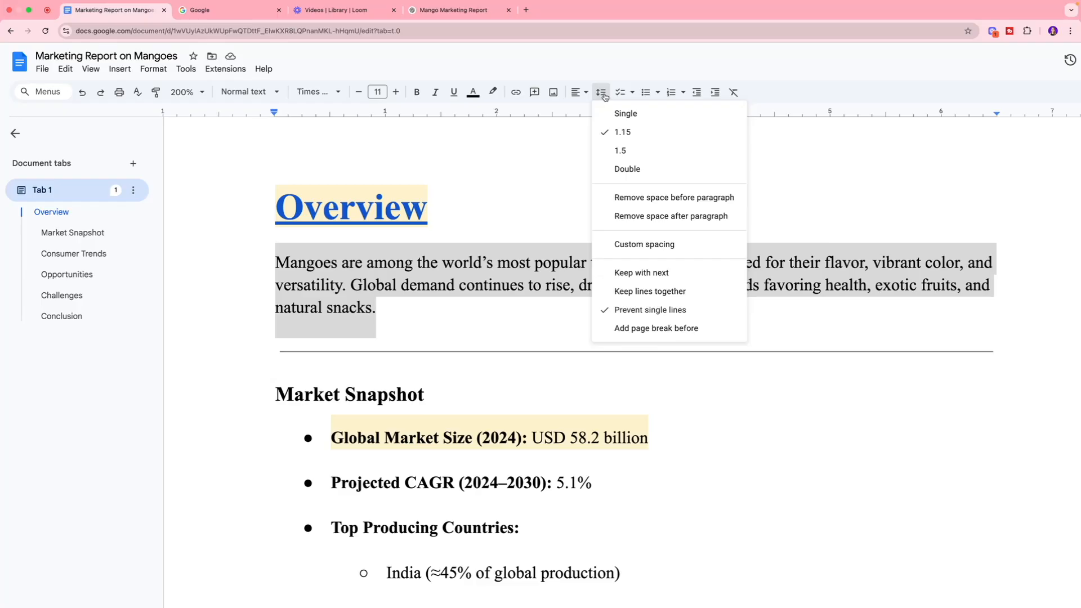
pyautogui.click(627, 169)
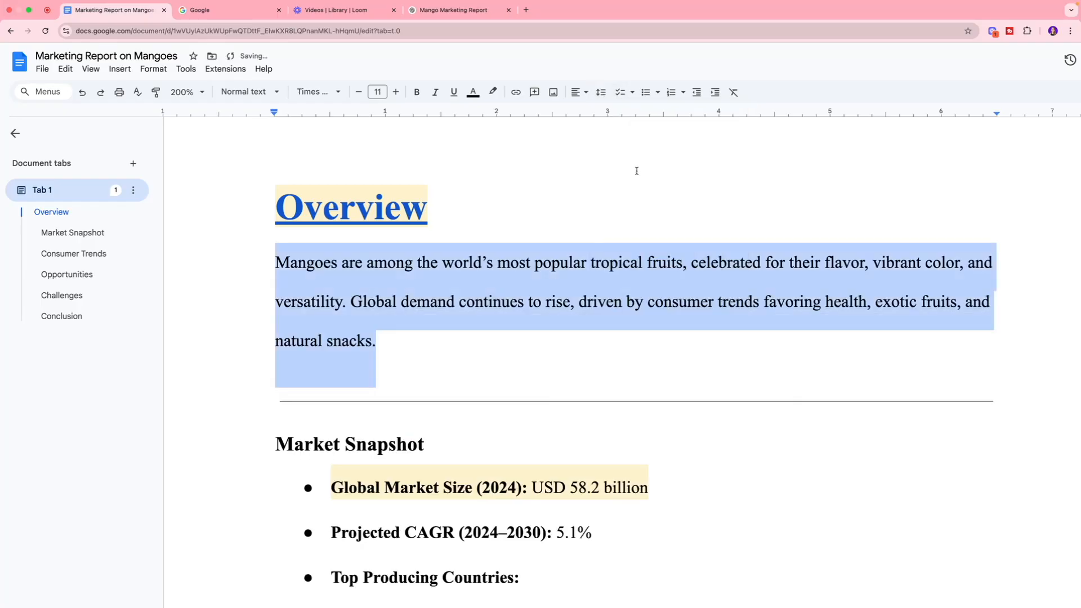
pyautogui.hscroll(1, 403, 335)
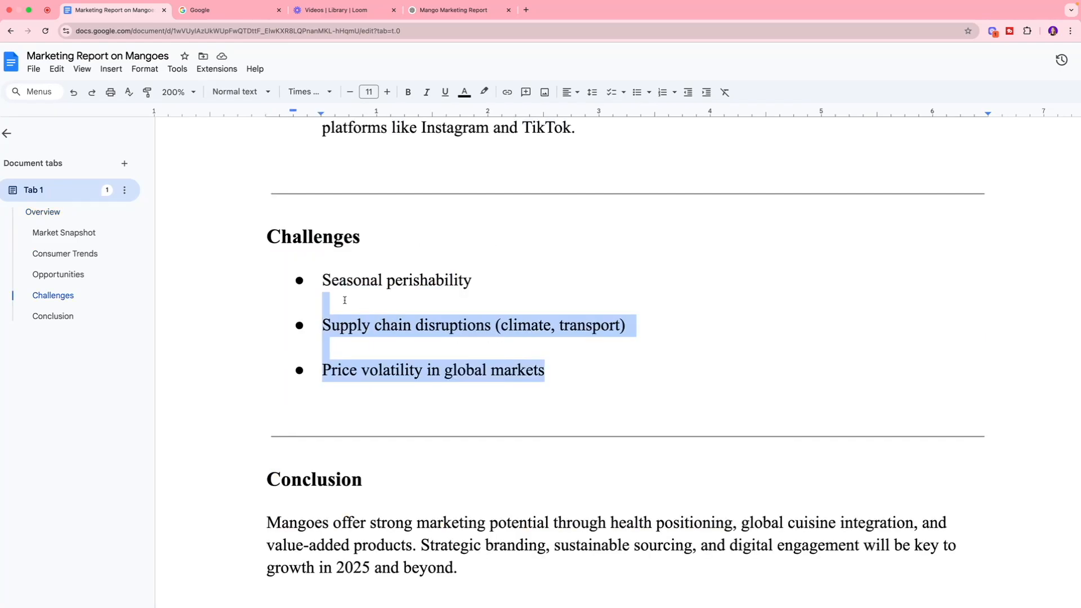
# Step: Convert the three bullets under the "Challenges" heading into a checklist with the strikethrough style
pyautogui.moveTo(357, 298); pyautogui.dragTo(326, 278)
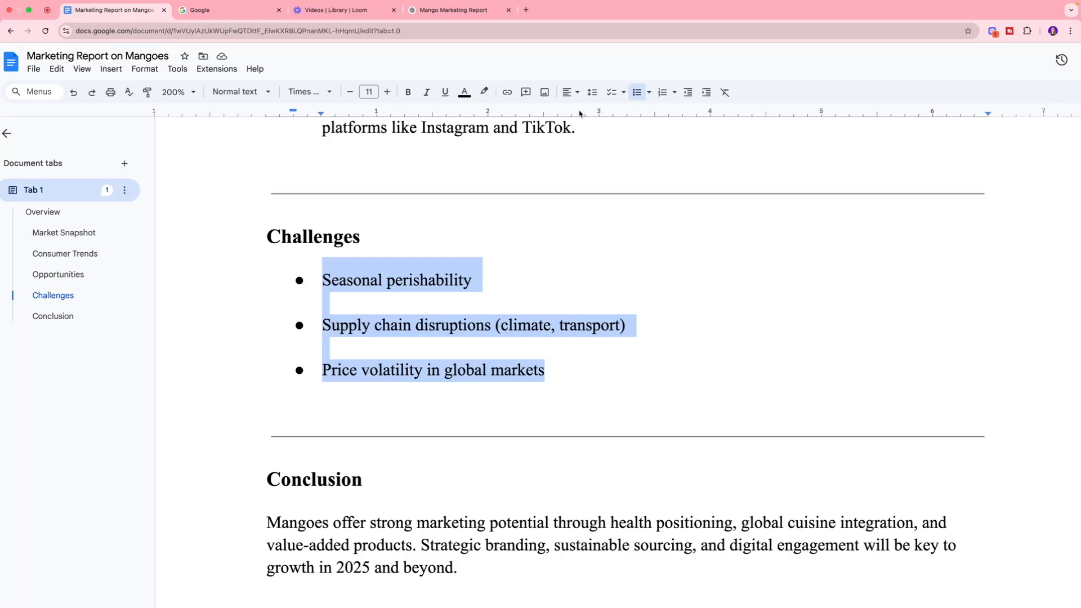
pyautogui.click(624, 93)
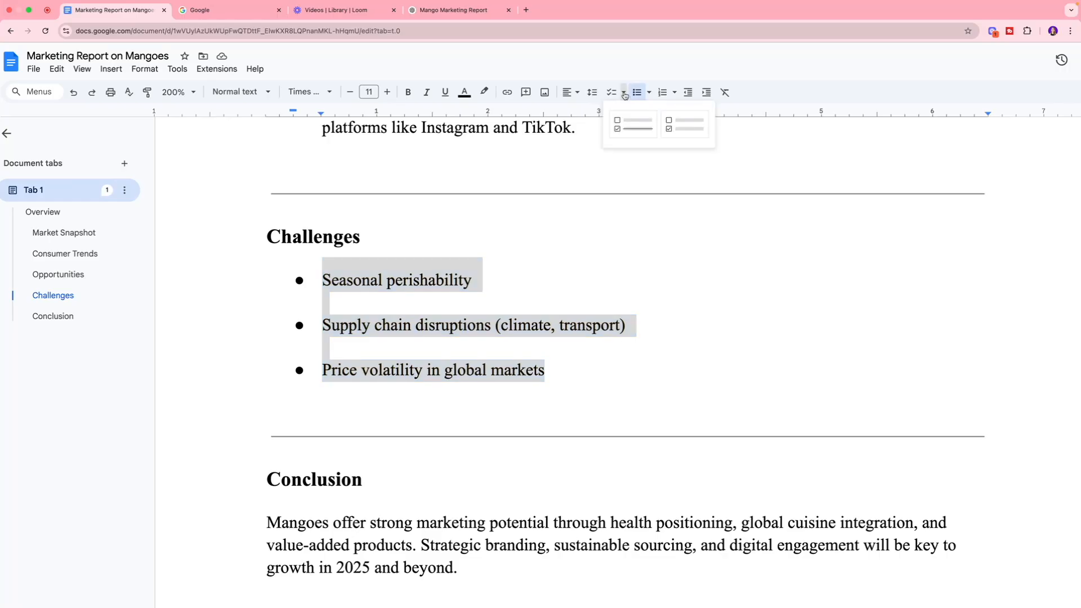
pyautogui.click(628, 123)
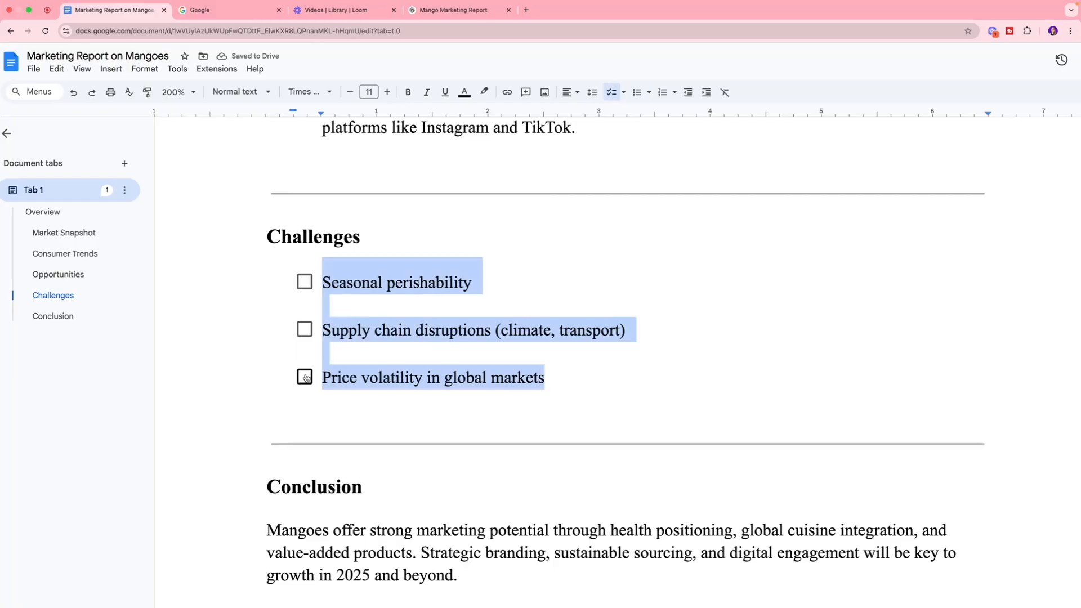
pyautogui.click(543, 277)
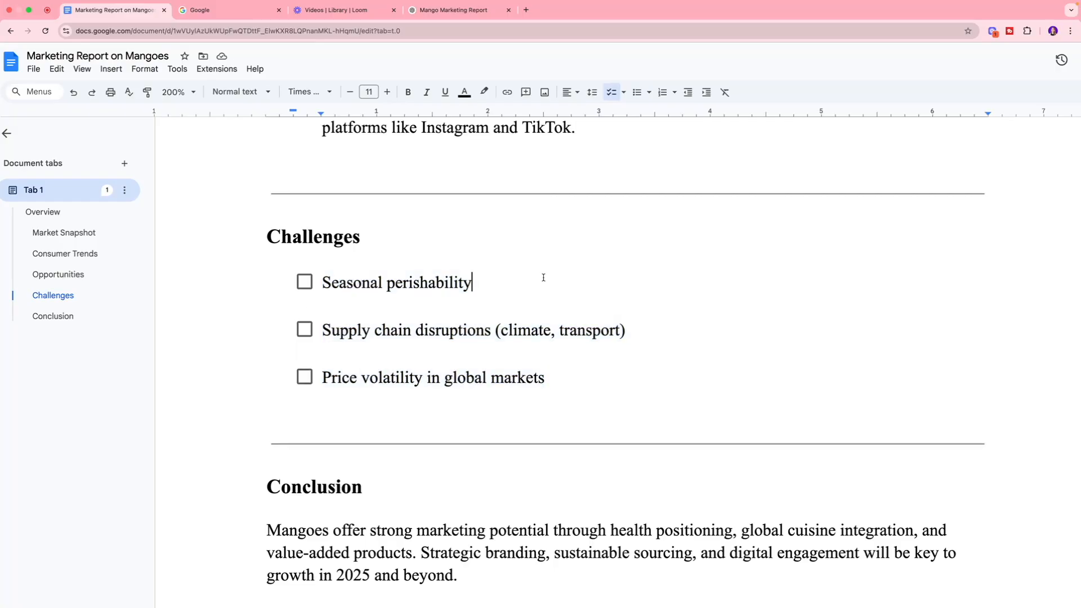
pyautogui.click(306, 289)
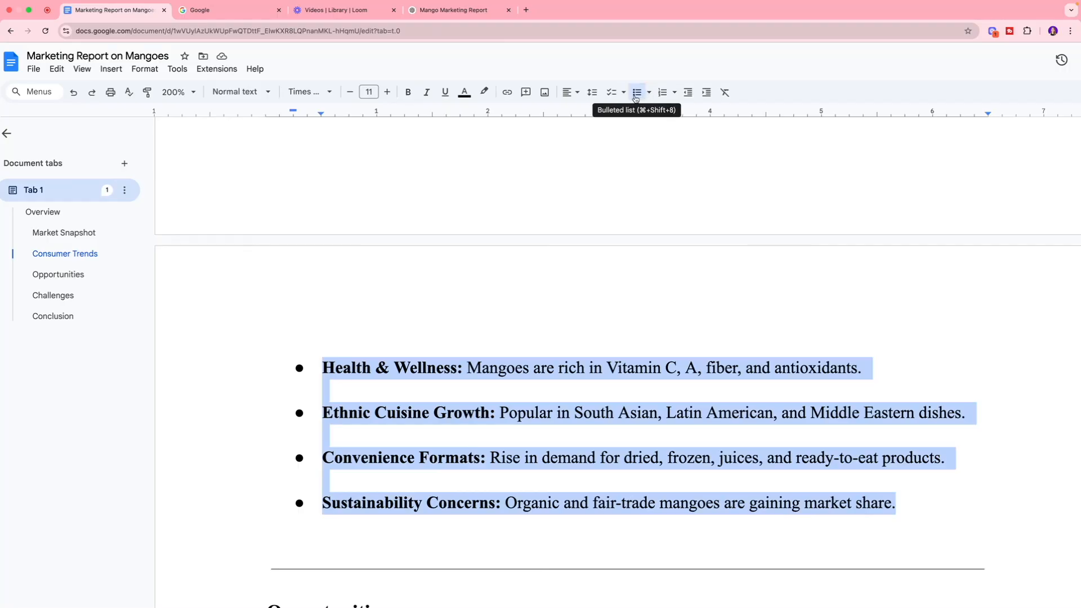
# Step: Try the diamond, hollow square, checklist and arrow list styles on the four Consumer Trends bullets
pyautogui.click(648, 94)
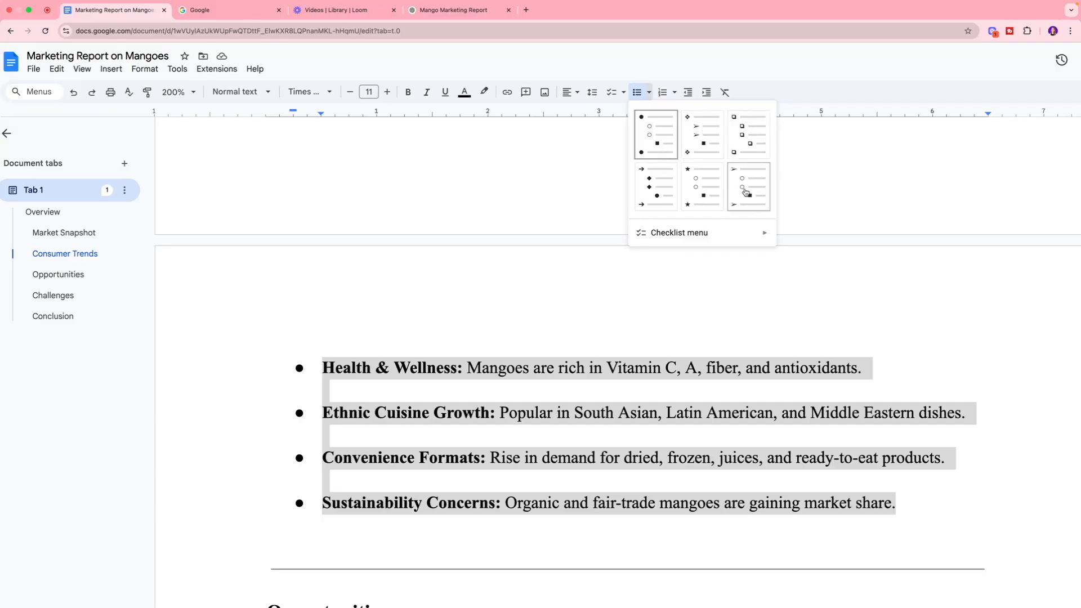
pyautogui.click(692, 150)
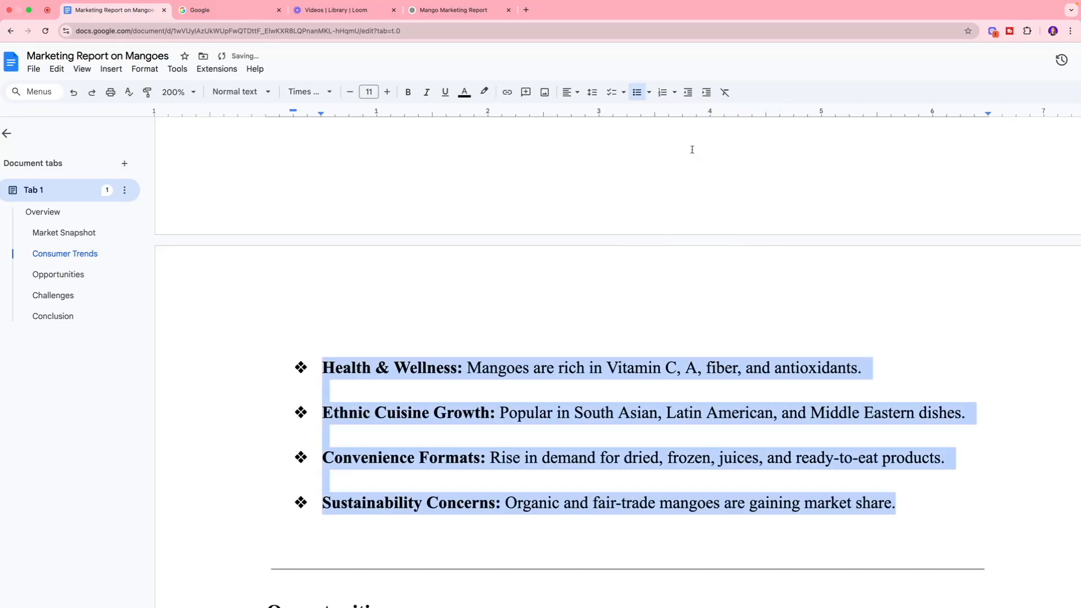
pyautogui.click(651, 95)
pyautogui.click(741, 135)
pyautogui.click(624, 94)
pyautogui.click(649, 92)
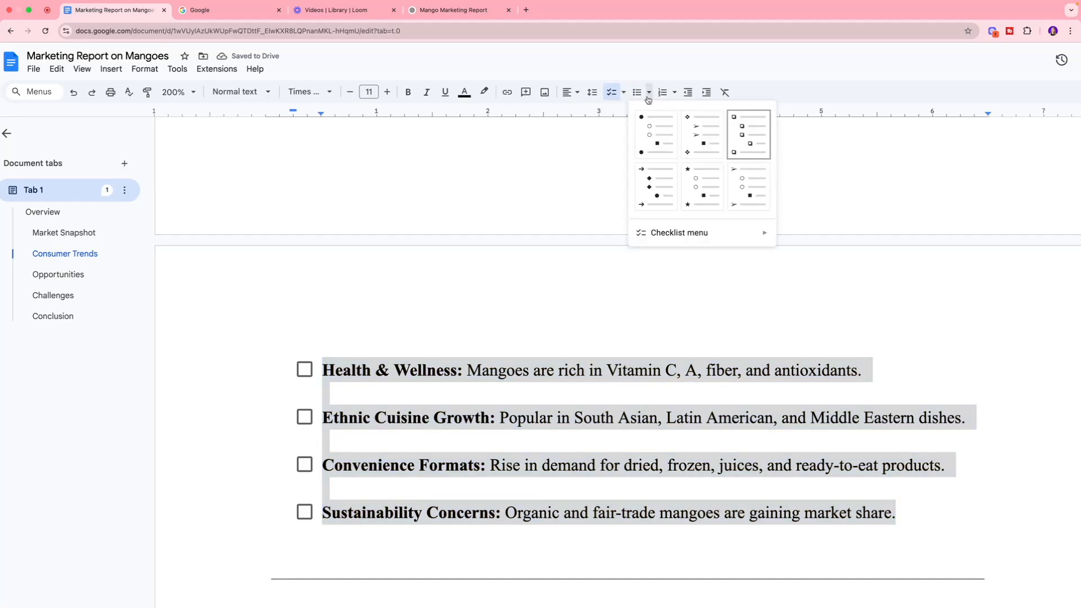
pyautogui.click(660, 190)
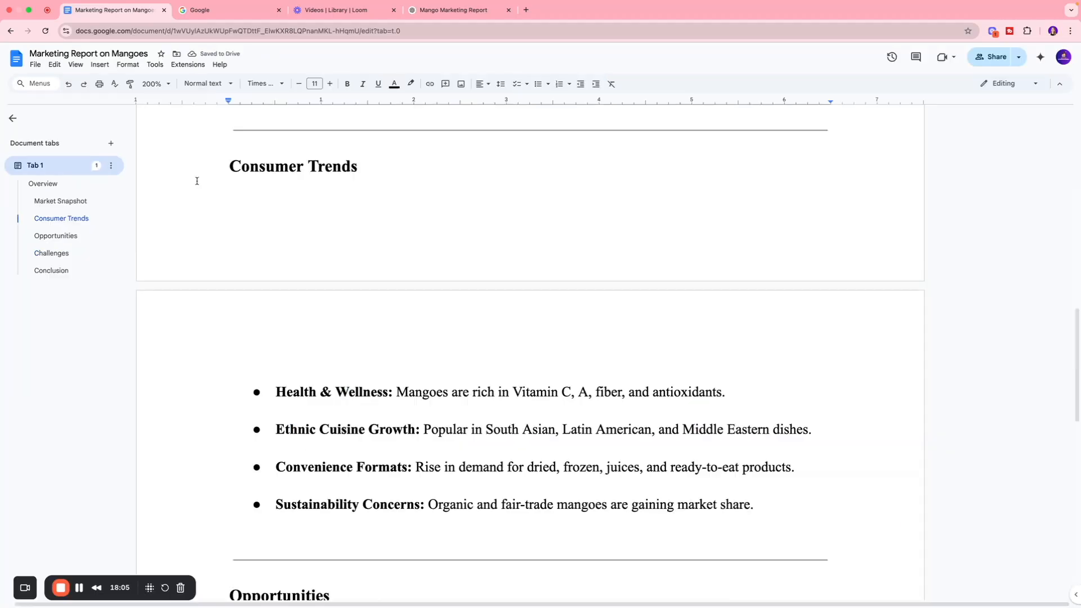
pyautogui.scroll(-3, 228, 209)
pyautogui.scroll(1, 197, 181)
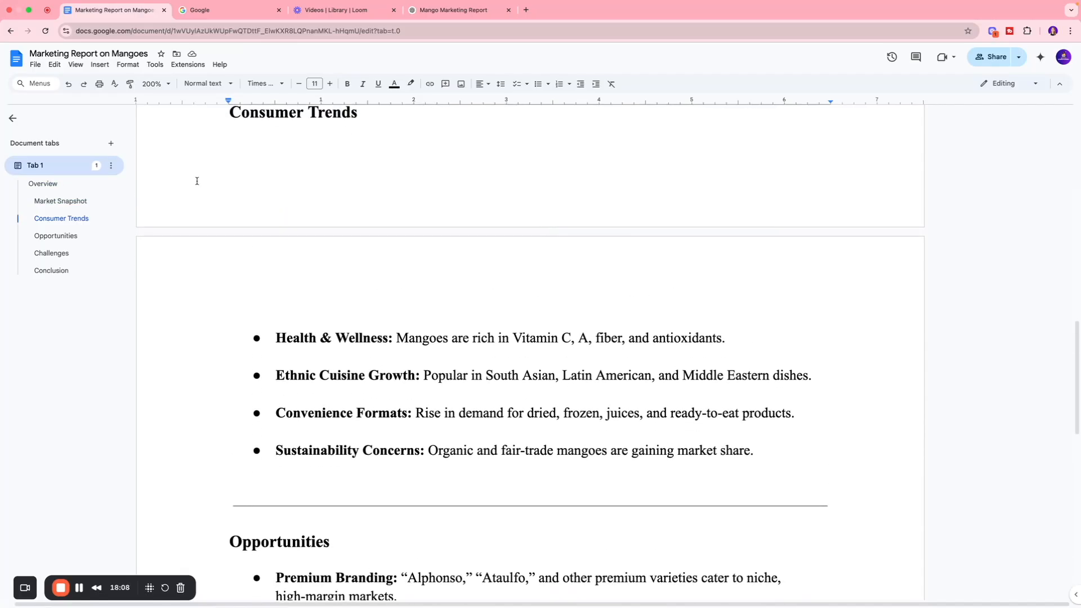
# Step: Add a green heart emoji reaction to the whole Consumer Trends section, from its heading to the last bullet
pyautogui.moveTo(755, 450); pyautogui.dragTo(160, 200)
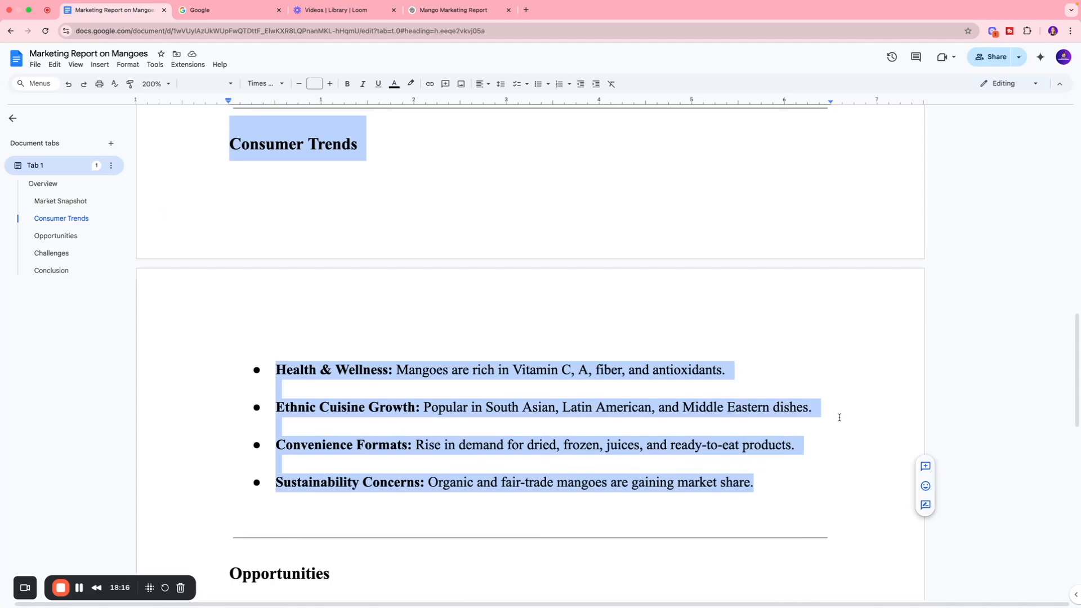
pyautogui.click(925, 487)
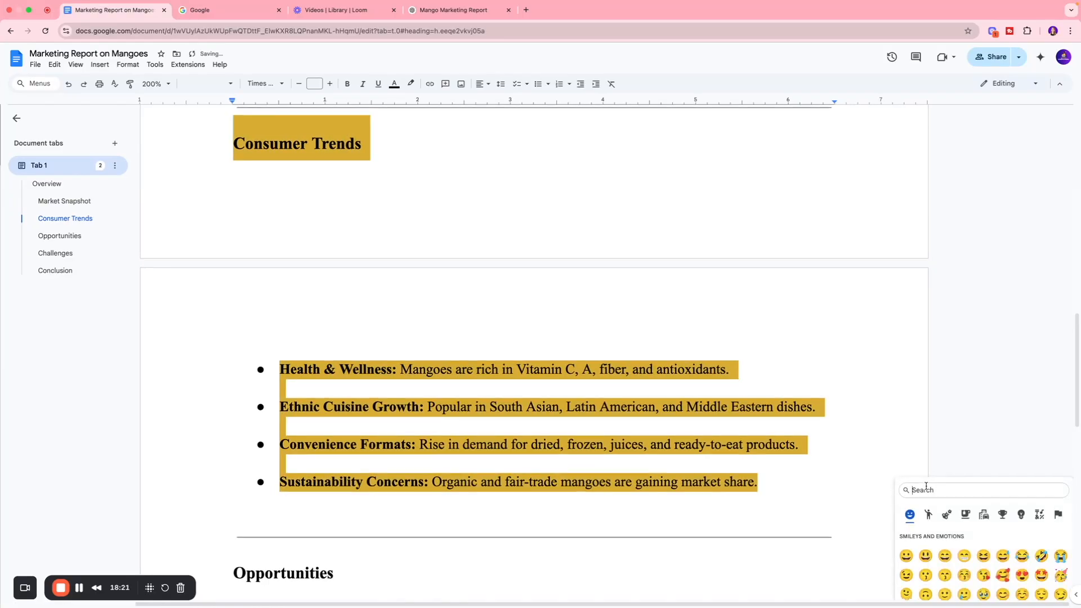
pyautogui.scroll(-3, 953, 524)
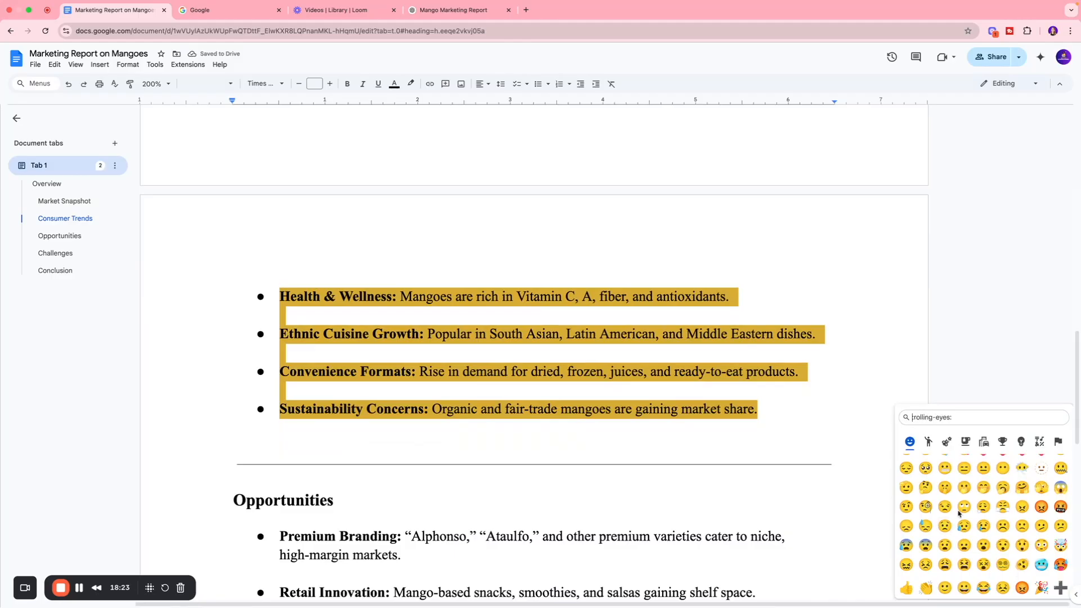
pyautogui.scroll(-5, 953, 507)
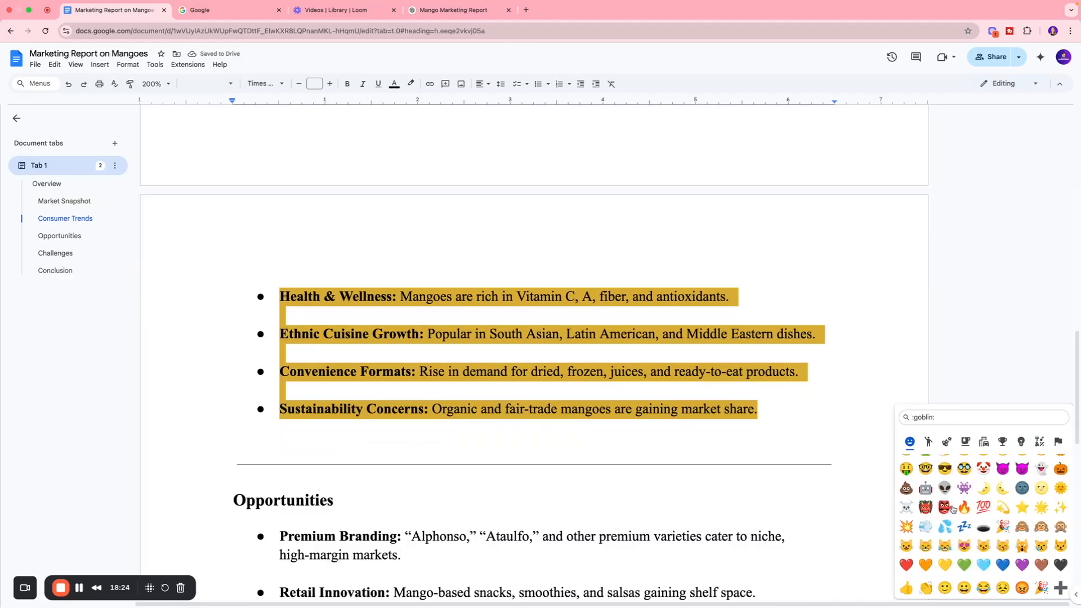
pyautogui.click(963, 564)
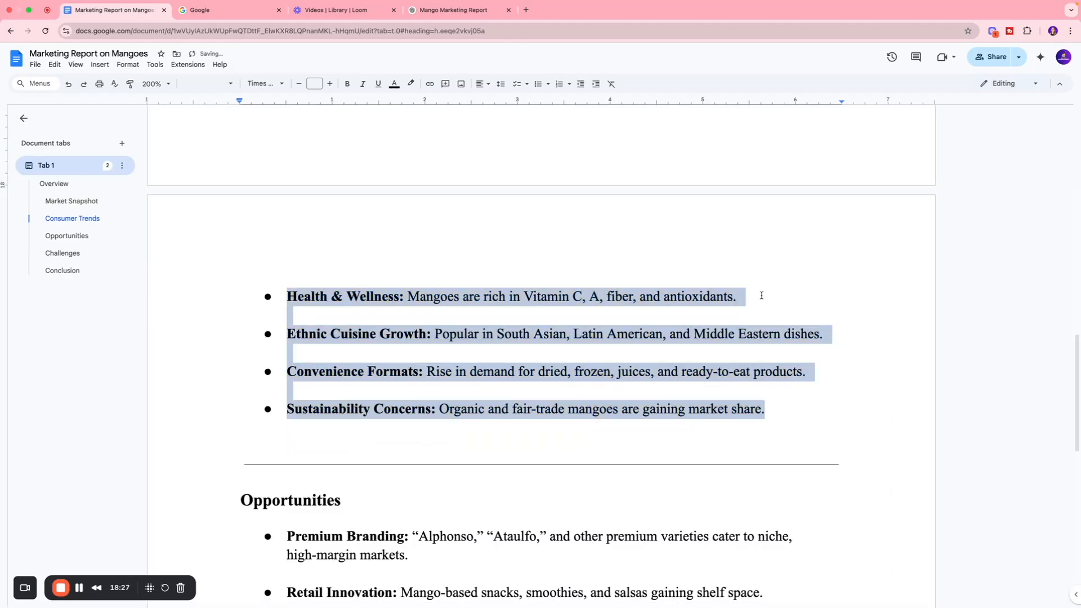
pyautogui.scroll(3, 762, 295)
pyautogui.moveTo(962, 223)
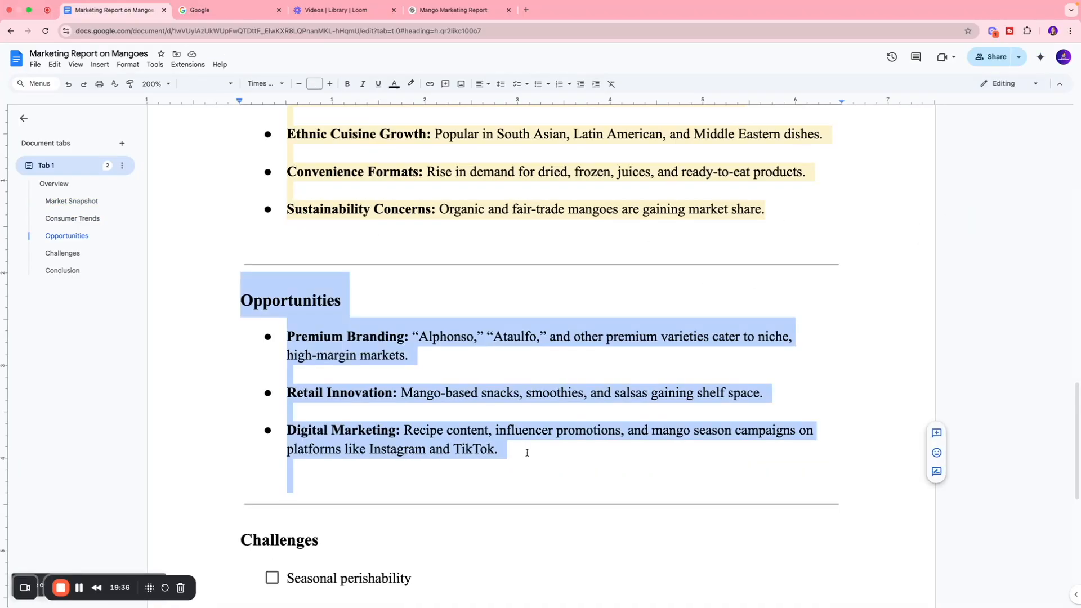
# Step: Suggest deleting the whole Opportunities section, including its heading and three bullets, in Suggesting mode
pyautogui.click(527, 456)
pyautogui.moveTo(527, 456); pyautogui.dragTo(201, 296)
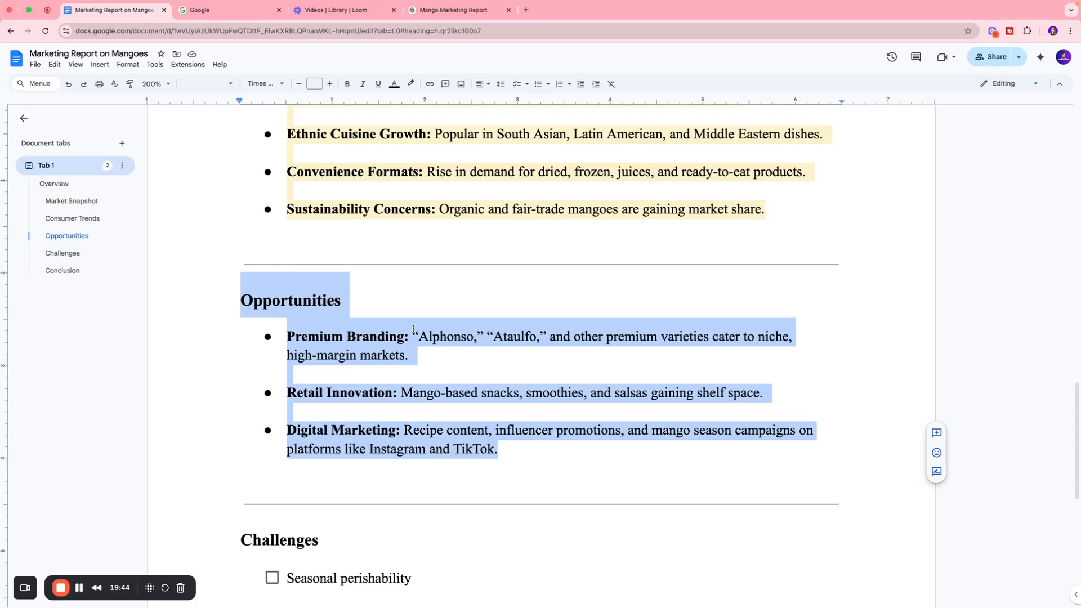
pyautogui.click(936, 473)
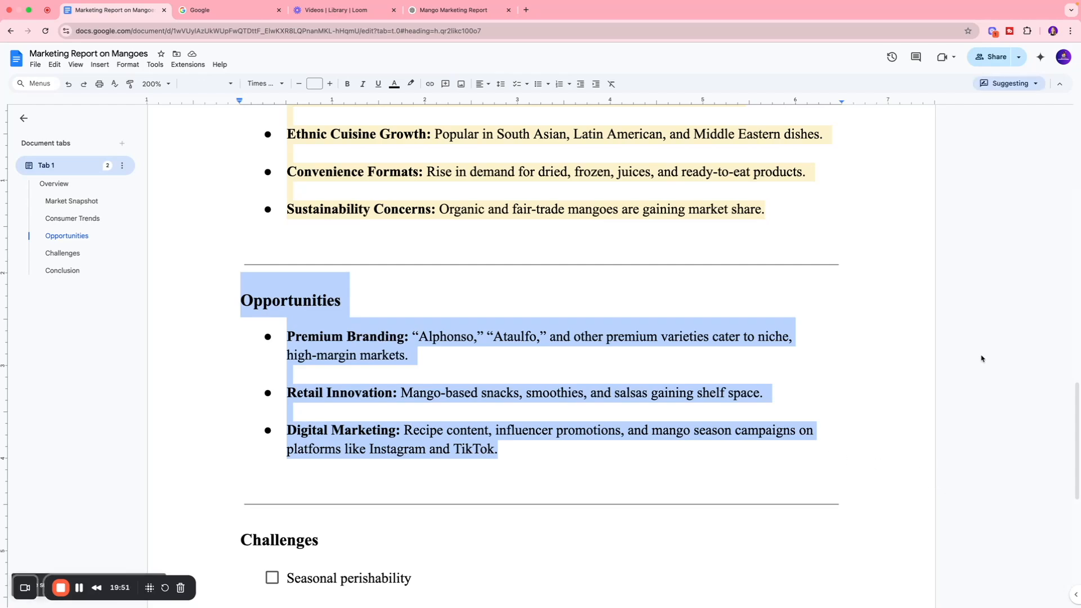
pyautogui.press('BackSpace')
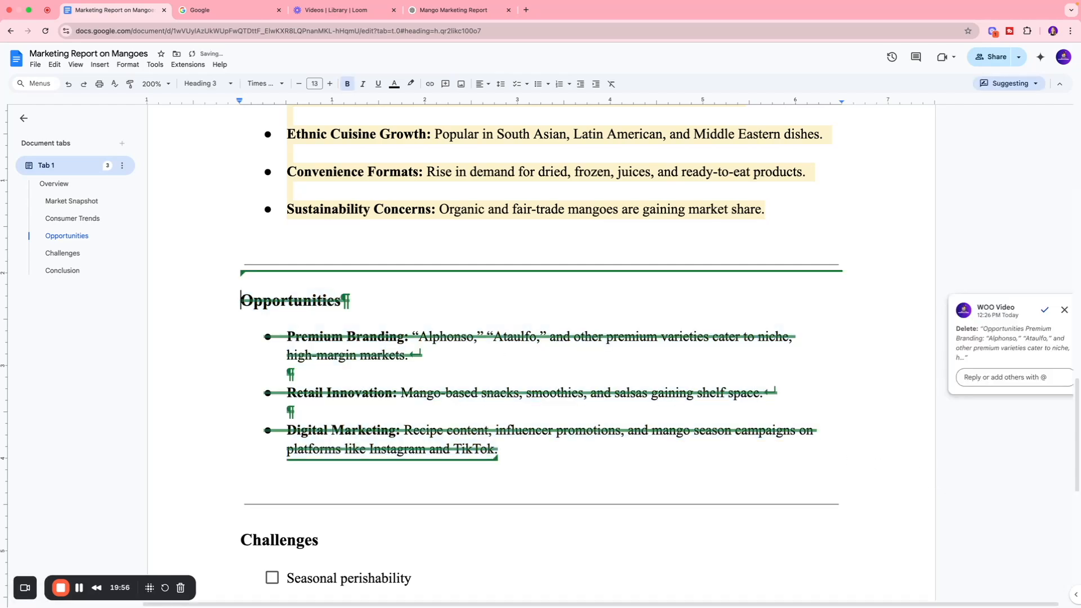
# Step: Reply "This is not valid. Please remove this section from the document." to the Opportunities deletion suggestion and accept the suggestion
pyautogui.hscroll(1, 557, 360)
pyautogui.click(987, 379)
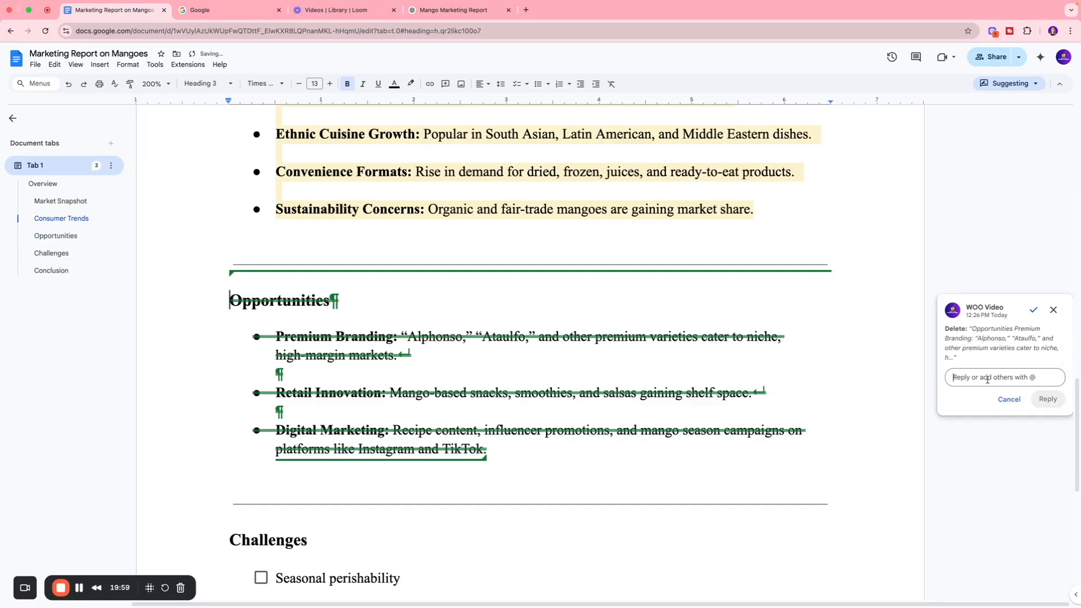
pyautogui.write('This is ')
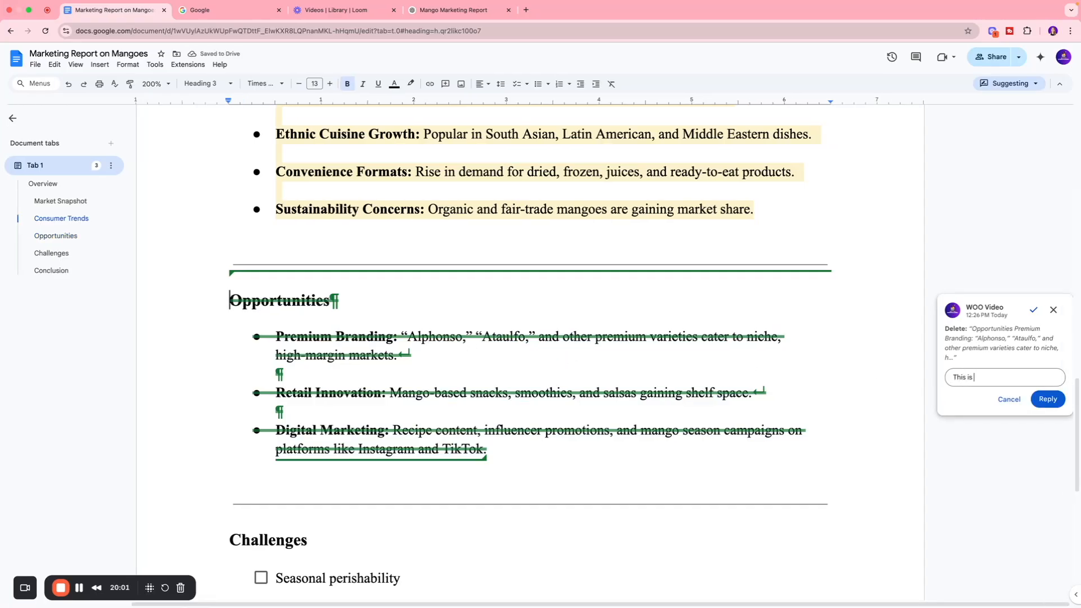
pyautogui.write('not valid. Please remove this section from the document.')
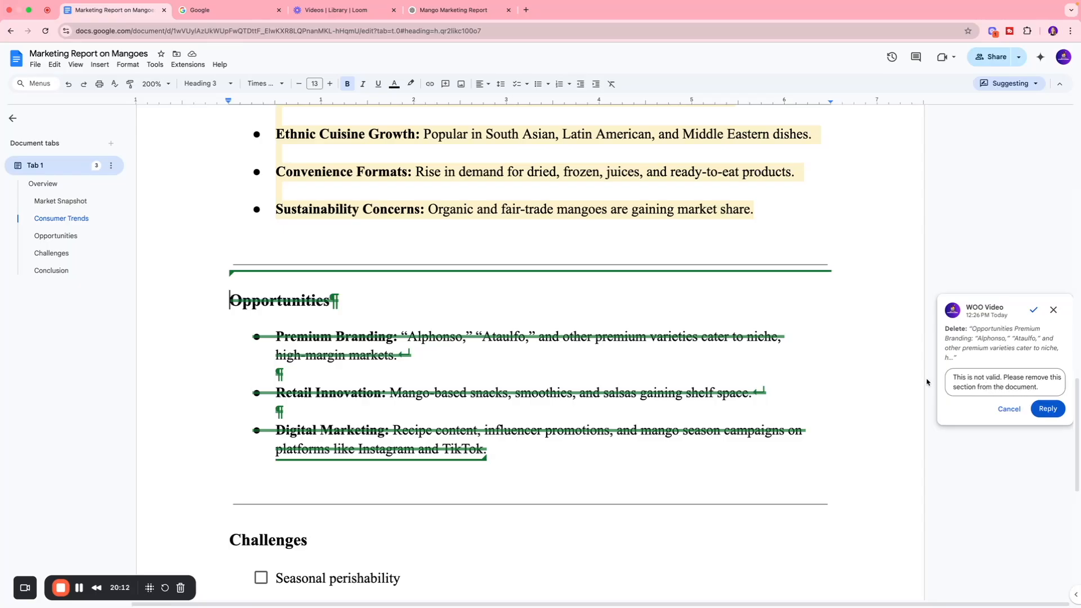
pyautogui.click(1048, 409)
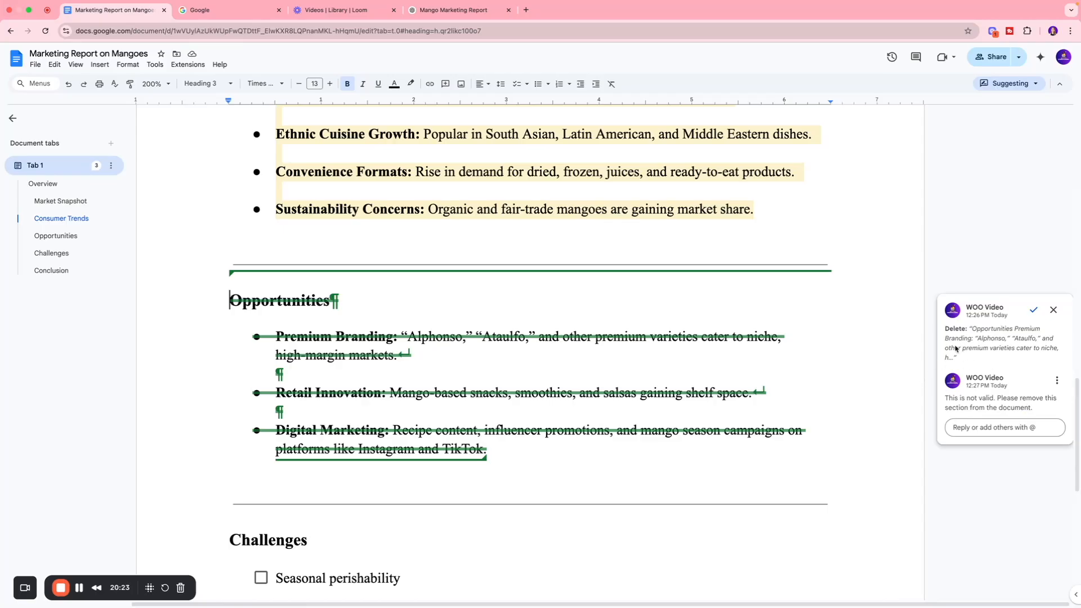
pyautogui.click(1032, 313)
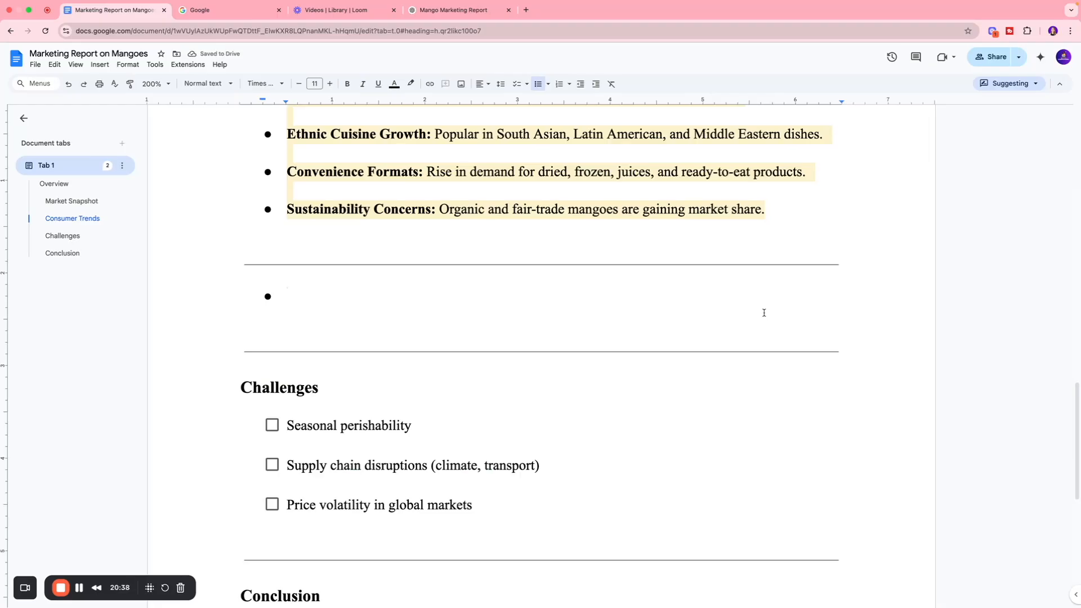
# Step: Suggest removing the empty bullet above the Challenges section from its list and adding the text "Add more information on challenges" there
pyautogui.press('Return')
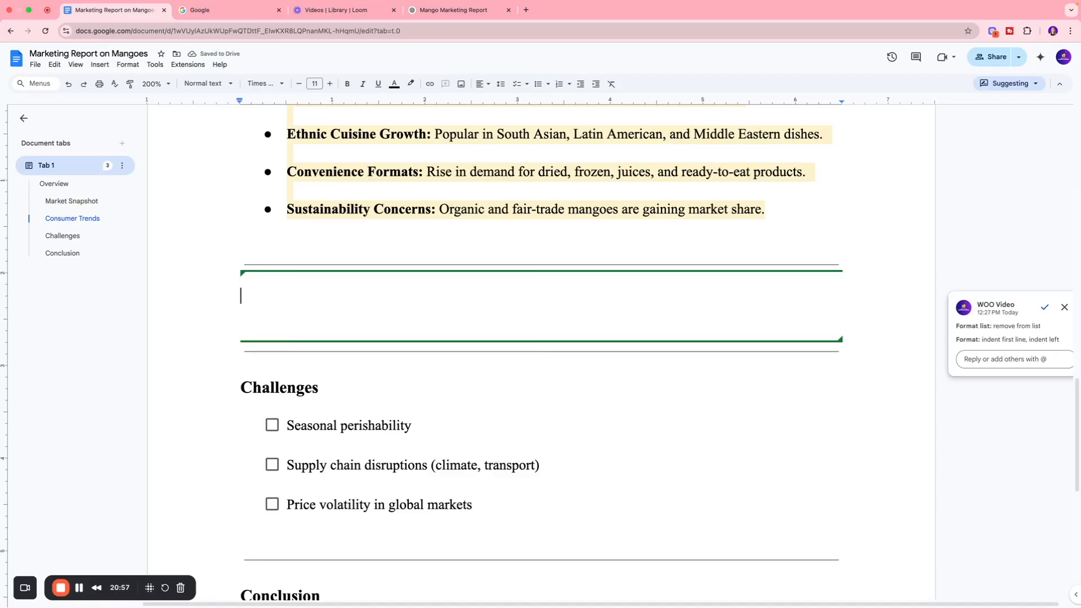
pyautogui.write('Add m')
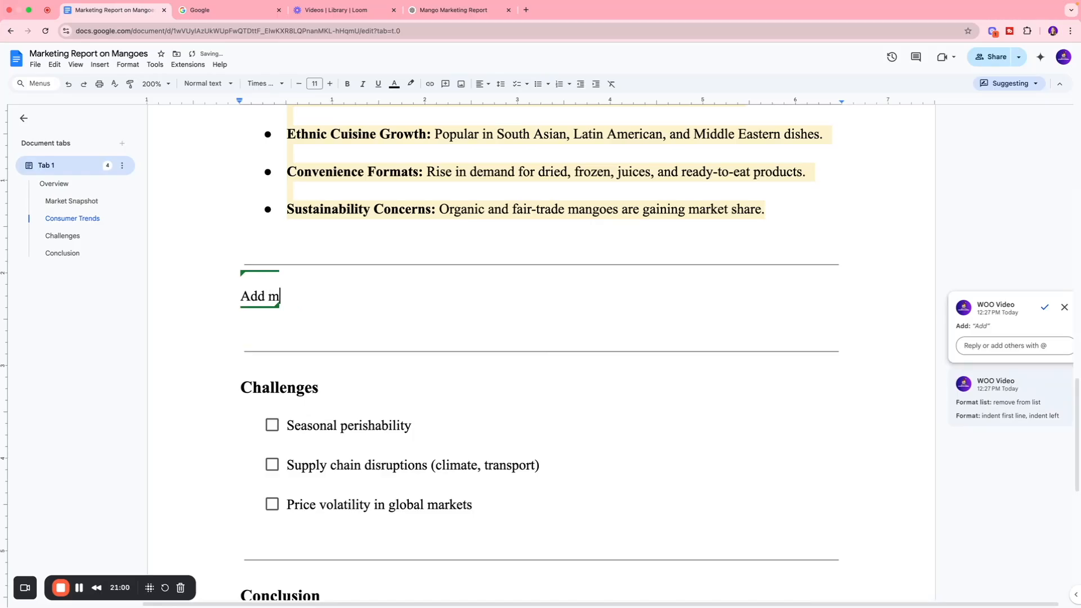
pyautogui.write('ore information')
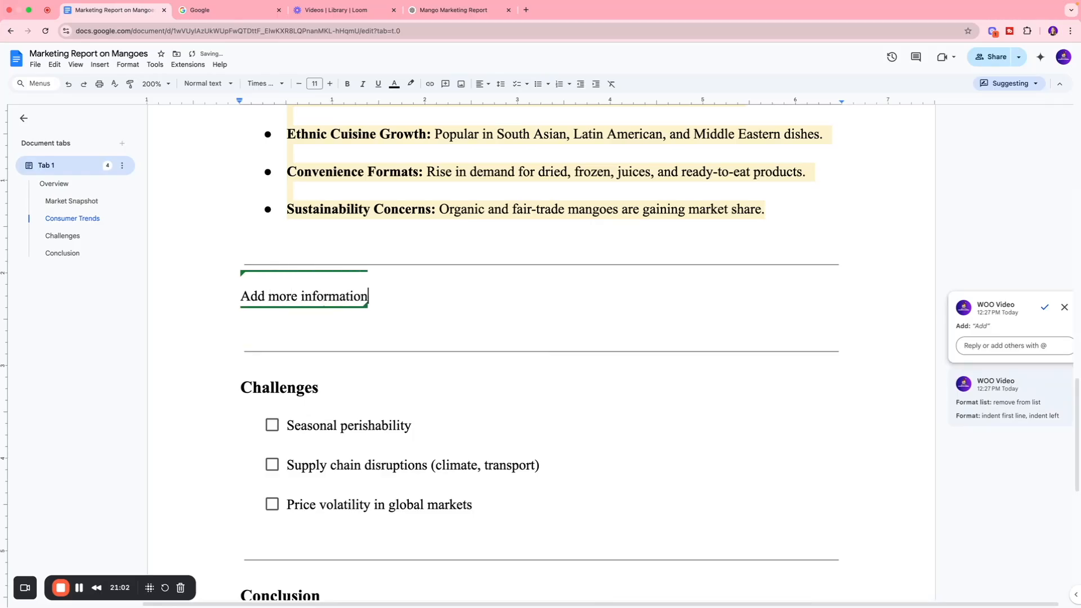
pyautogui.write(' on challenges')
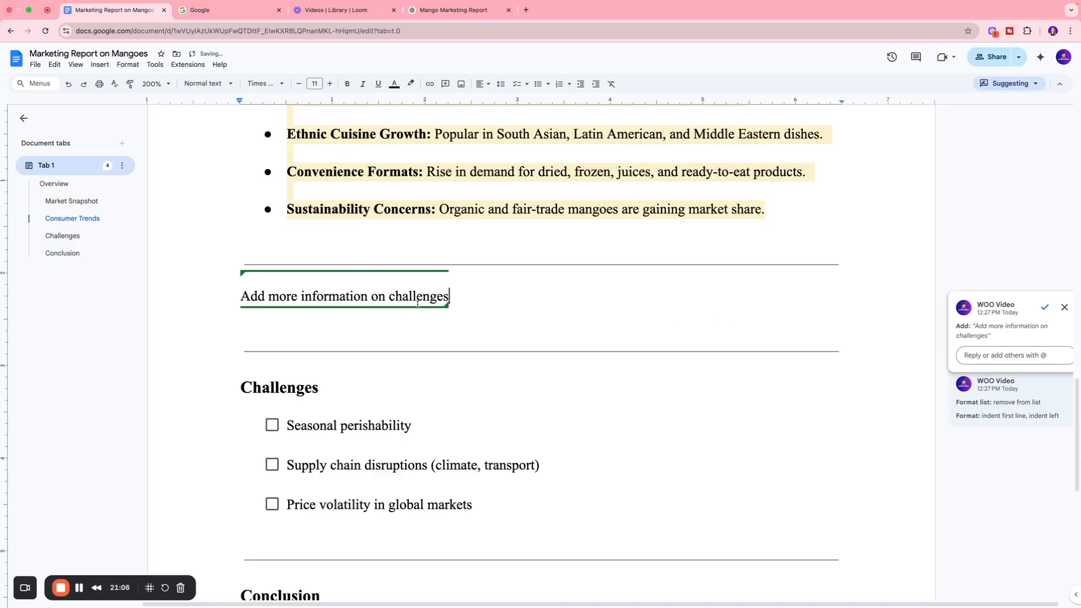
# Step: Accept the list-formatting and added-text suggestions above Challenges, and switch the document to Editing mode
pyautogui.click(1002, 354)
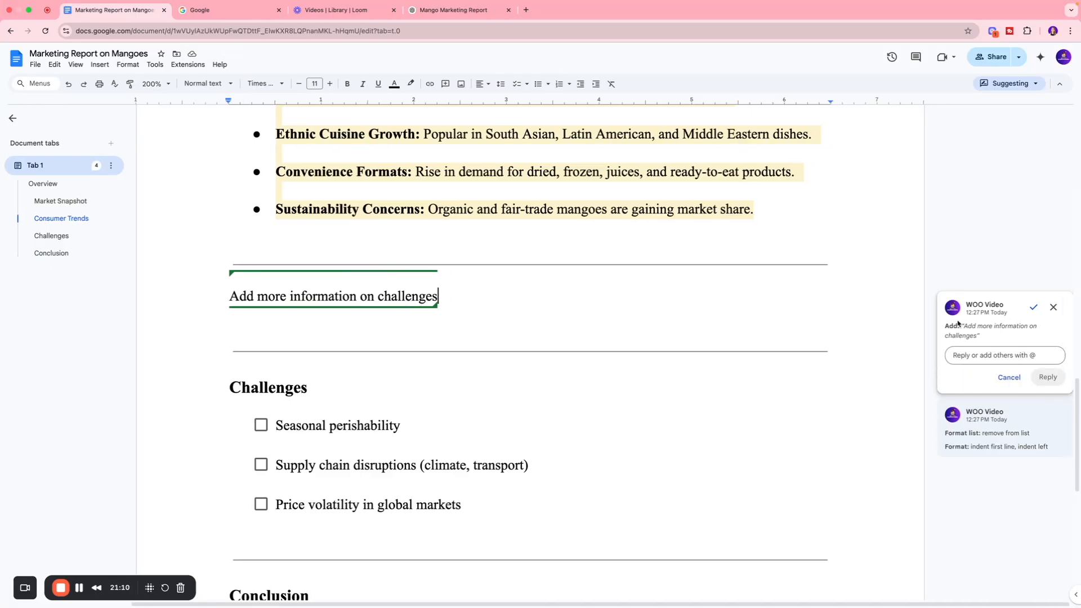
pyautogui.click(1033, 416)
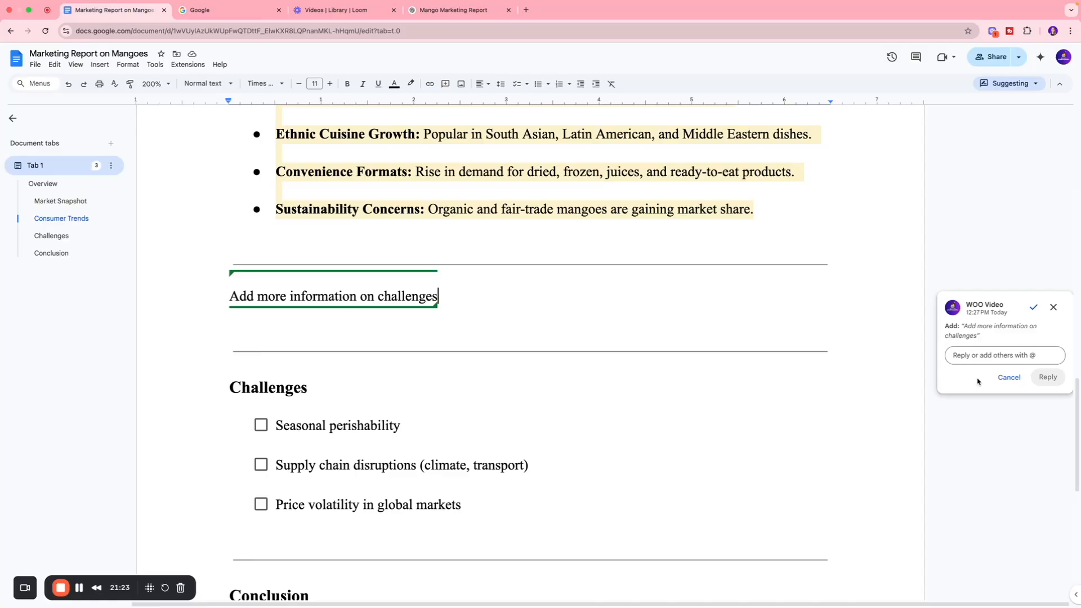
pyautogui.click(1033, 308)
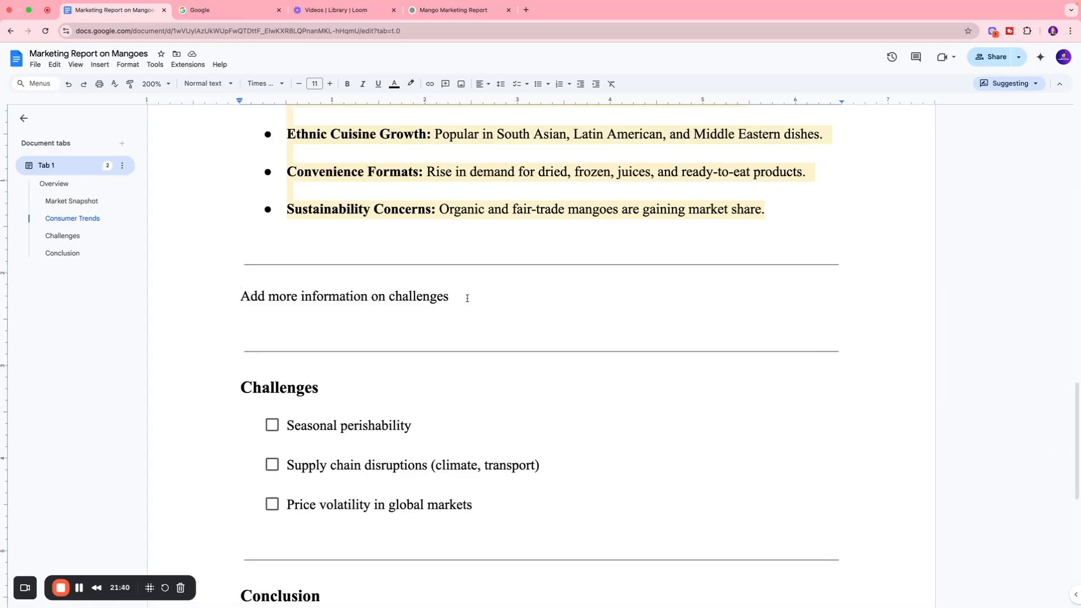
pyautogui.click(1017, 87)
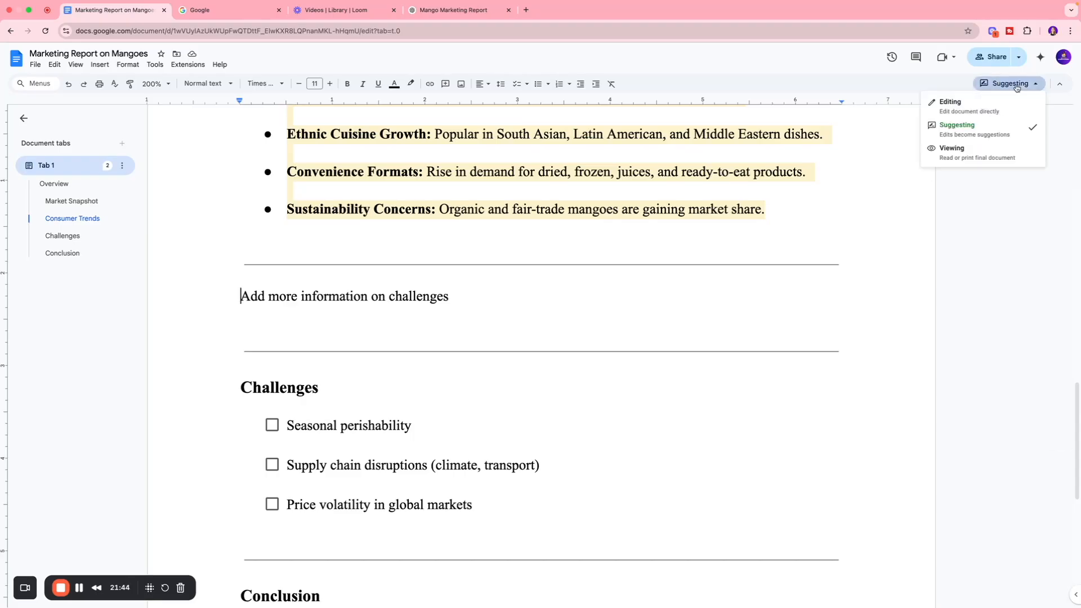
pyautogui.click(952, 105)
# Step: Look through the document in Viewing mode up to the Overview heading, and return to Editing mode
pyautogui.click(1005, 84)
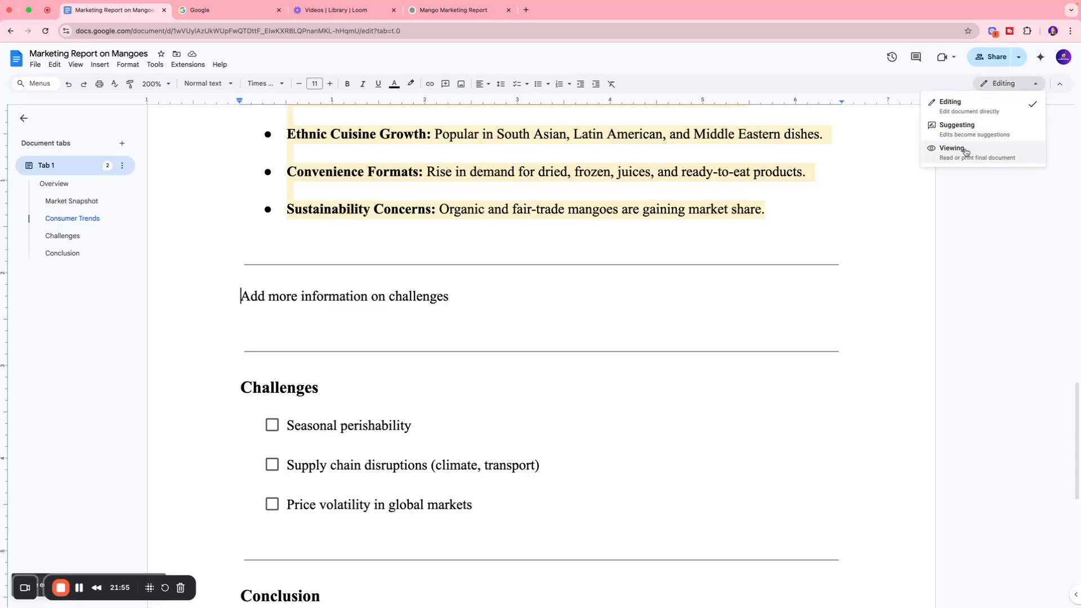
pyautogui.click(966, 150)
pyautogui.scroll(20, 622, 205)
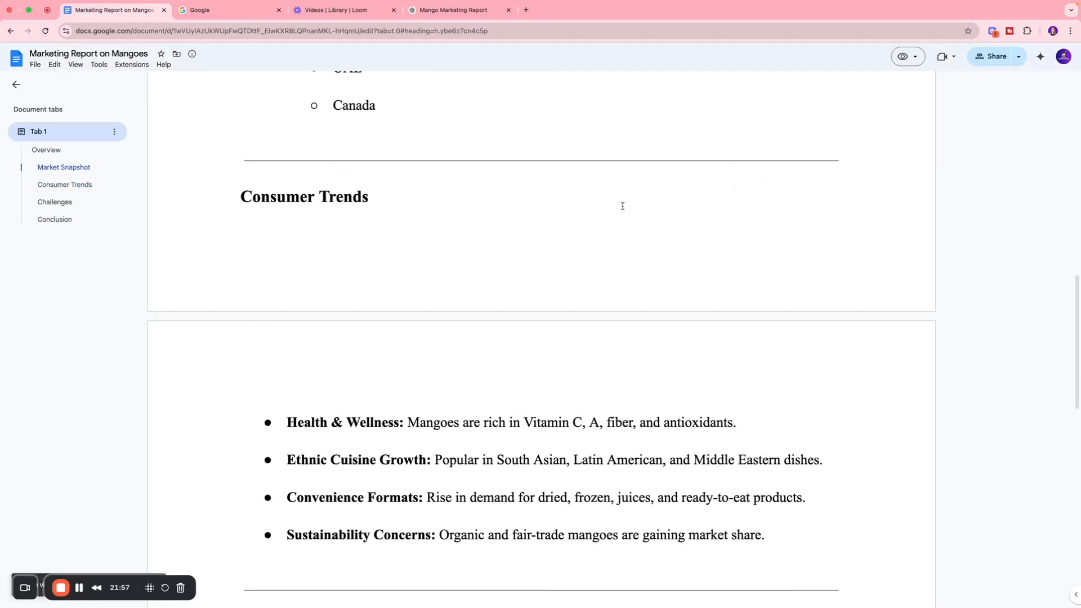
pyautogui.scroll(-7, 623, 205)
pyautogui.scroll(-15, 624, 206)
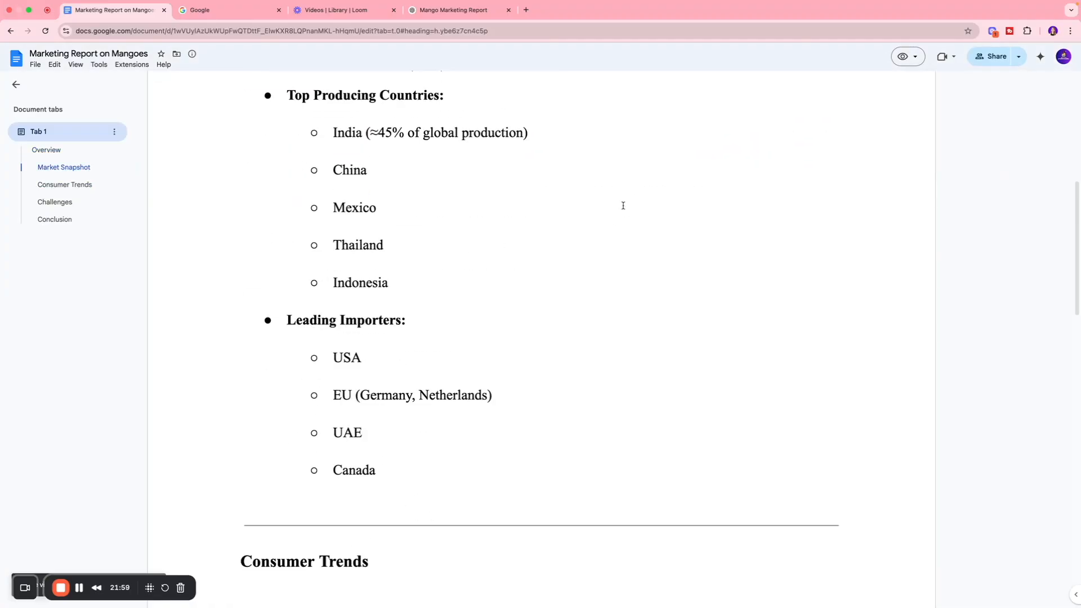
pyautogui.scroll(-2, 624, 205)
pyautogui.scroll(20, 623, 206)
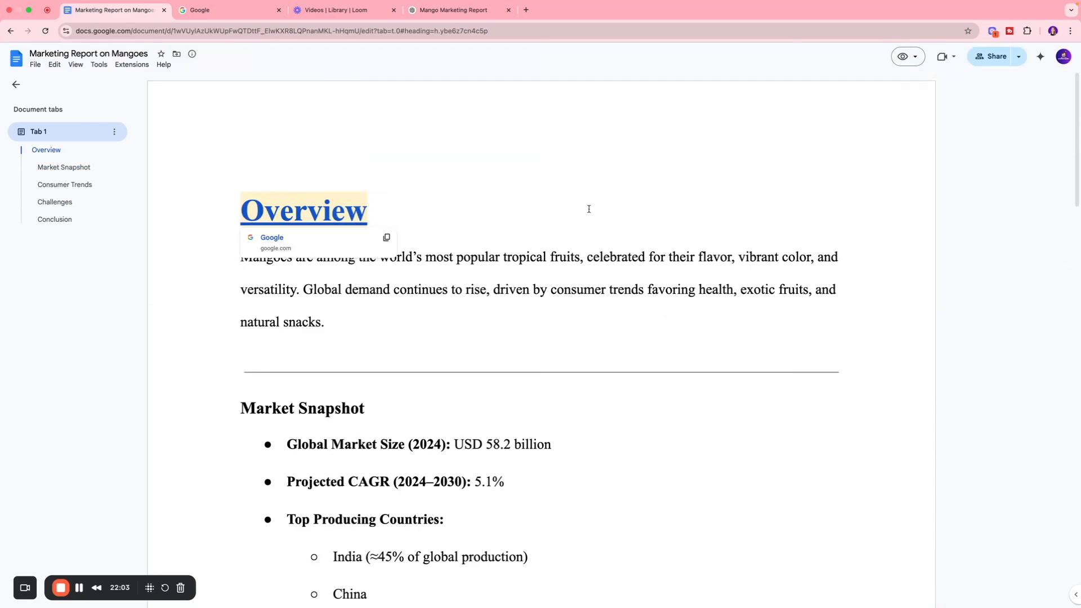
pyautogui.click(907, 56)
pyautogui.click(929, 79)
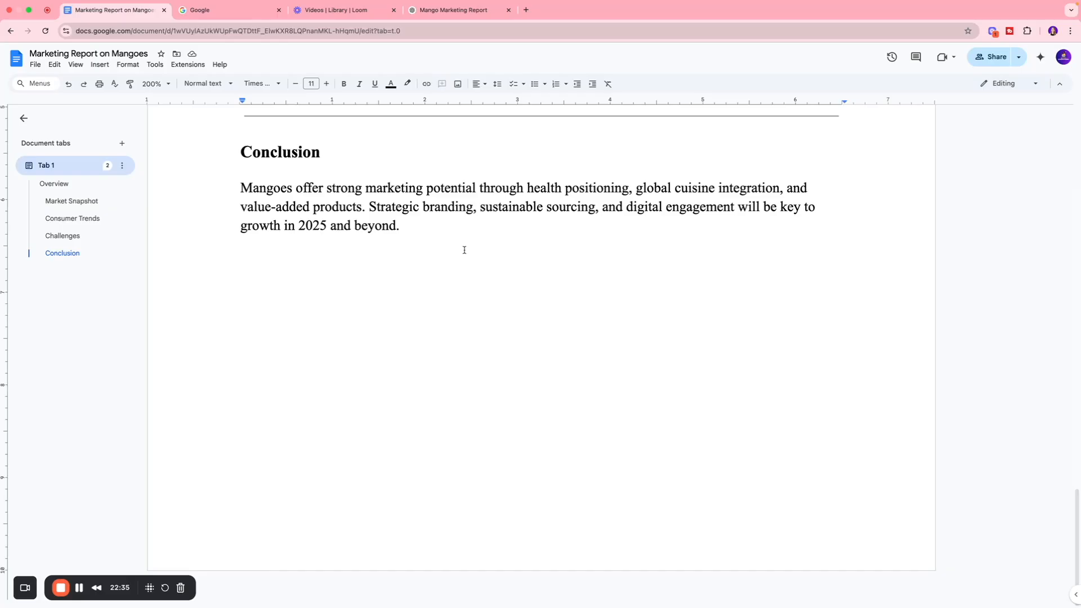
# Step: Insert a table with four columns and two rows below the Conclusion paragraph
pyautogui.click(100, 65)
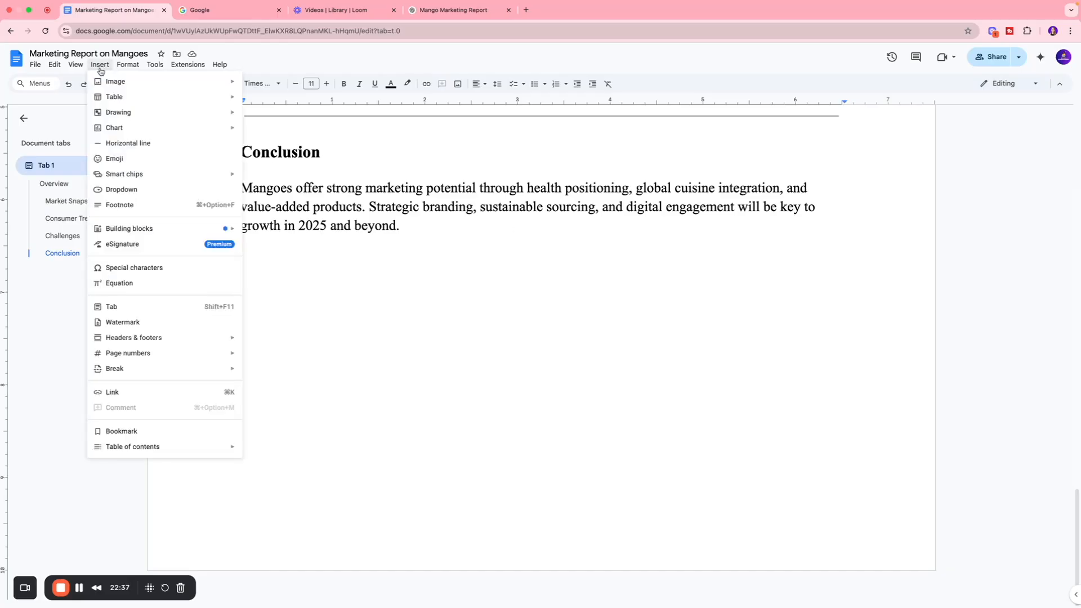
pyautogui.moveTo(115, 98)
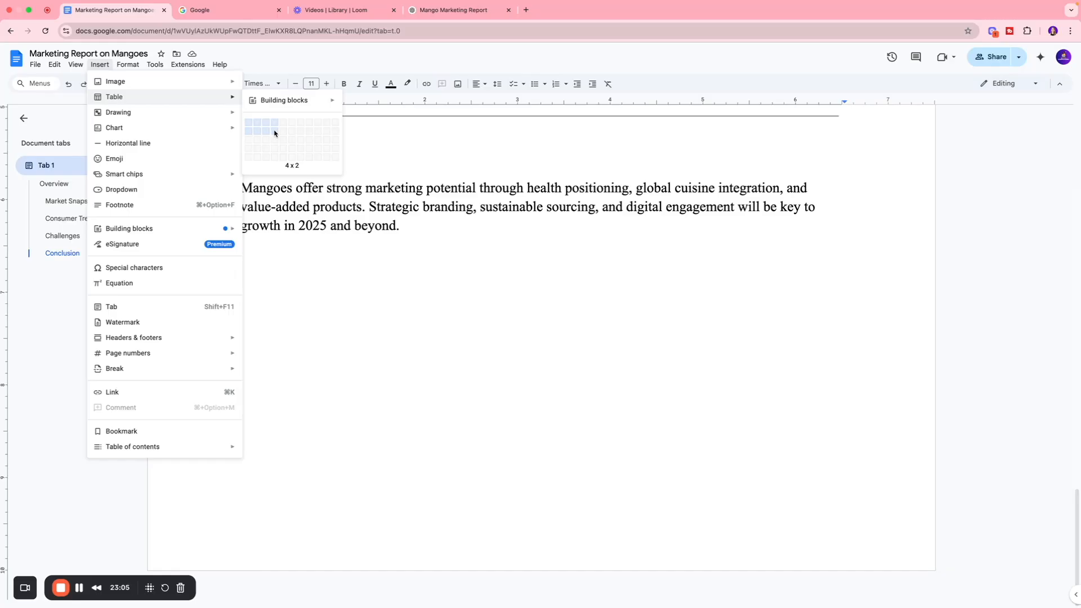
pyautogui.click(275, 133)
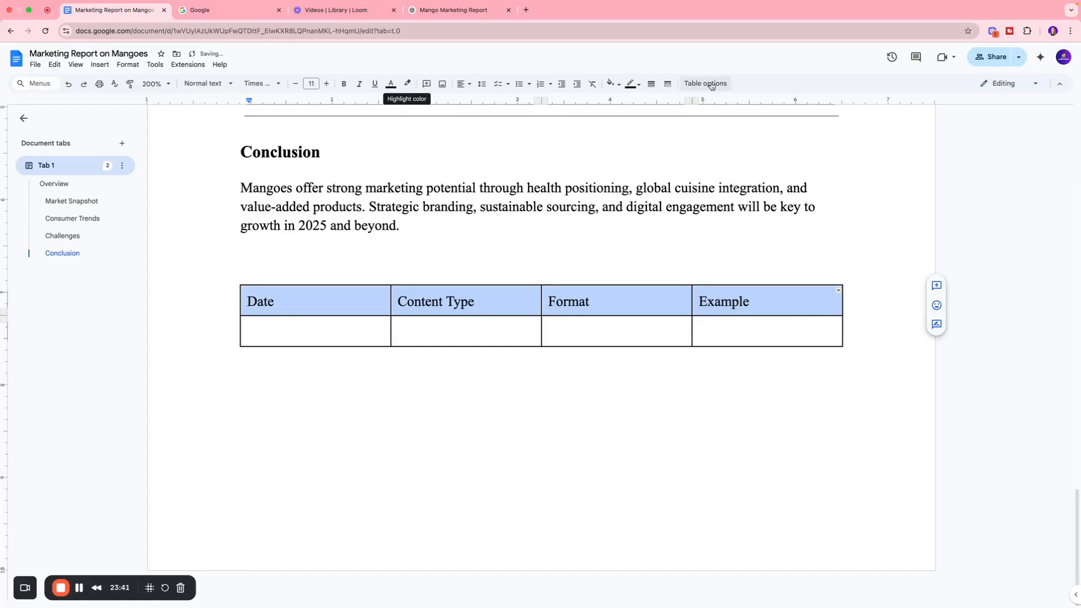
# Step: Shade the table's header row (Date, Content Type, Format, Example) with a light yellow background
pyautogui.click(610, 83)
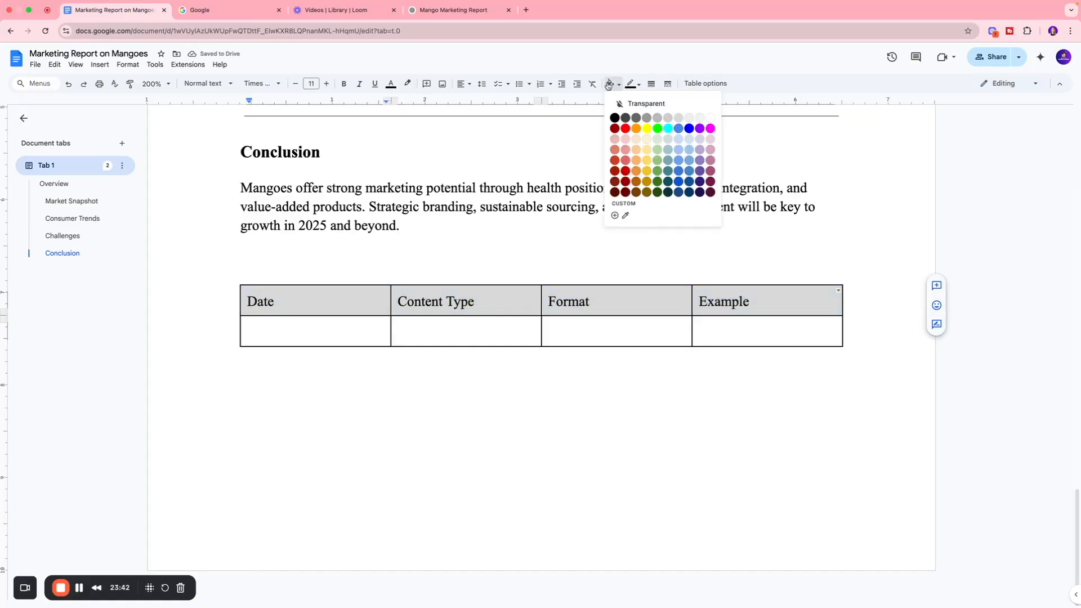
pyautogui.click(647, 139)
pyautogui.click(550, 302)
pyautogui.click(650, 303)
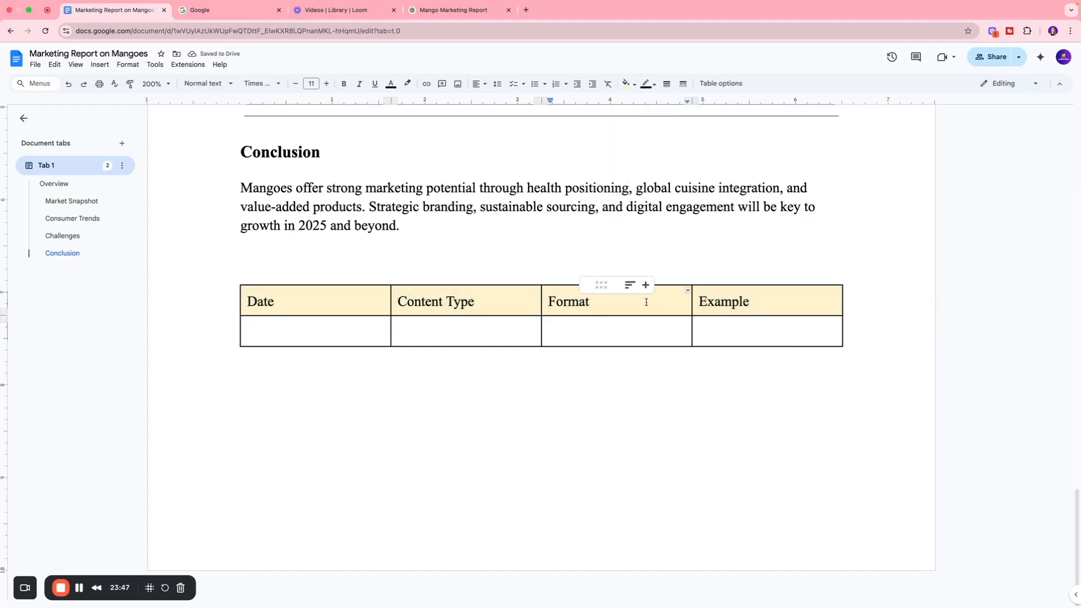
# Step: Center-align the text in all four header cells of the table
pyautogui.moveTo(748, 302); pyautogui.dragTo(329, 308)
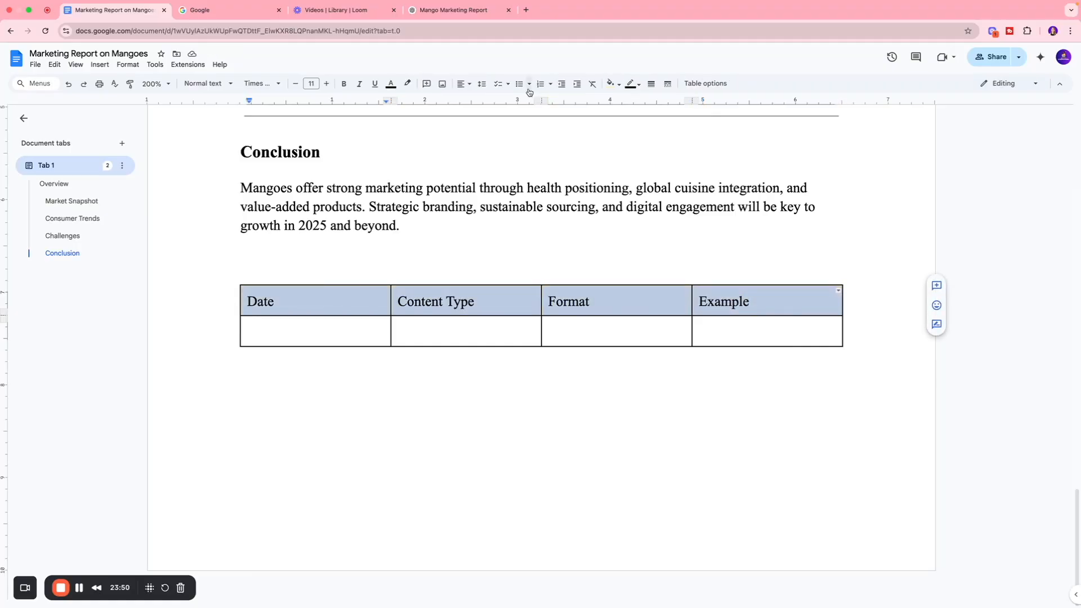
pyautogui.click(466, 86)
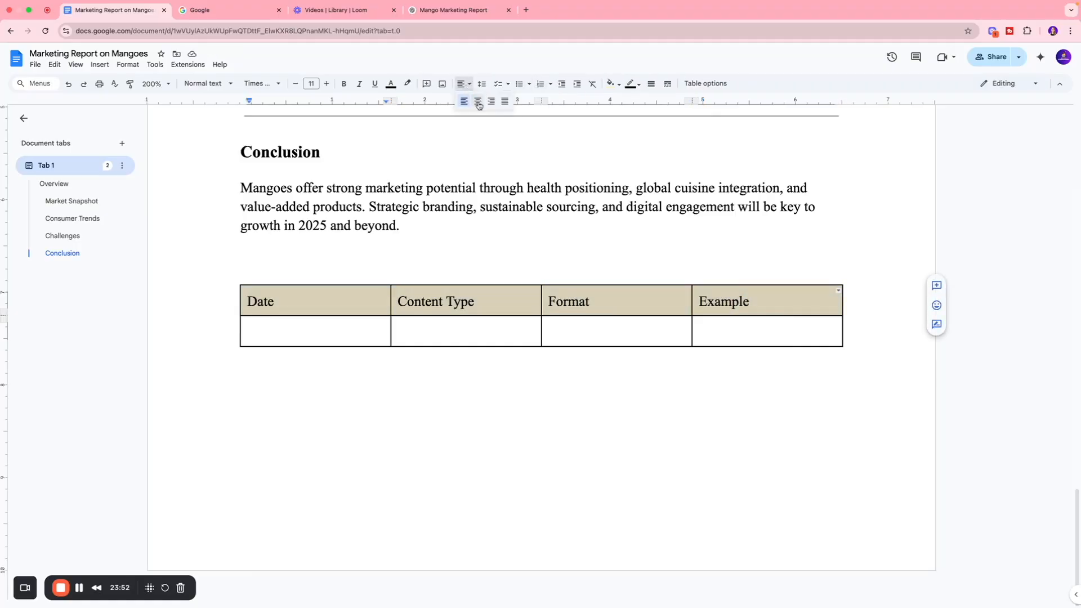
pyautogui.click(478, 102)
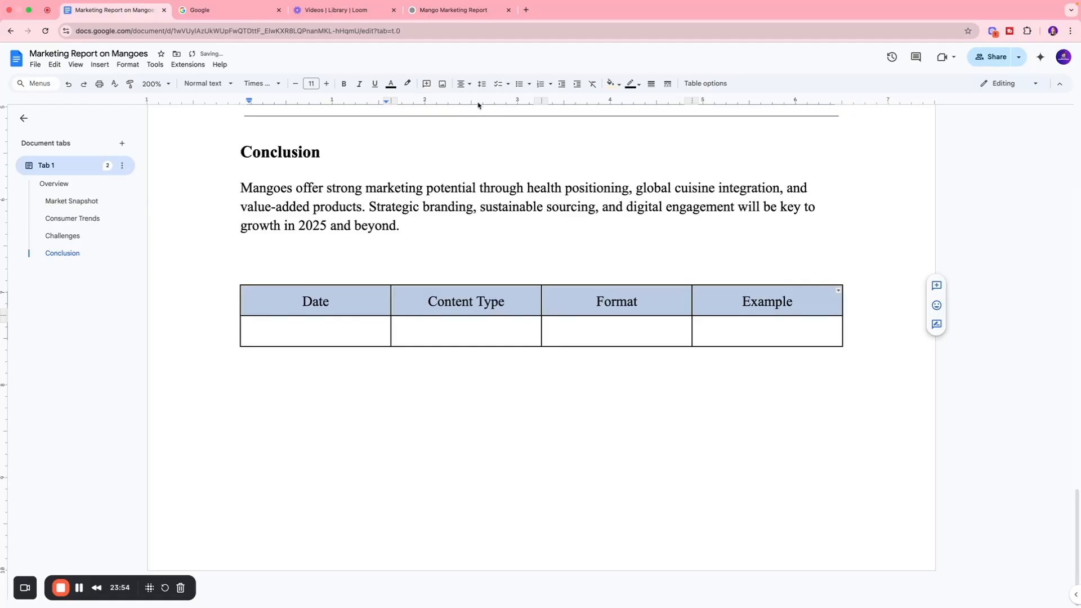
# Step: Select the table's first row and pin it as the header row
pyautogui.click(790, 306)
pyautogui.click(269, 299)
pyautogui.moveTo(269, 299); pyautogui.dragTo(777, 307)
pyautogui.moveTo(206, 302)
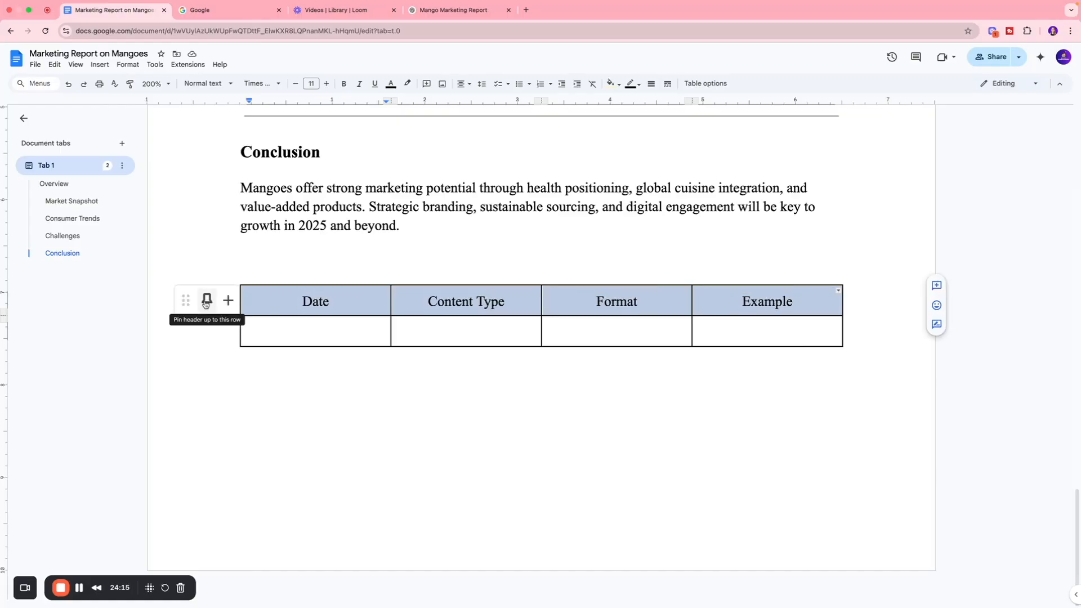
pyautogui.click(206, 303)
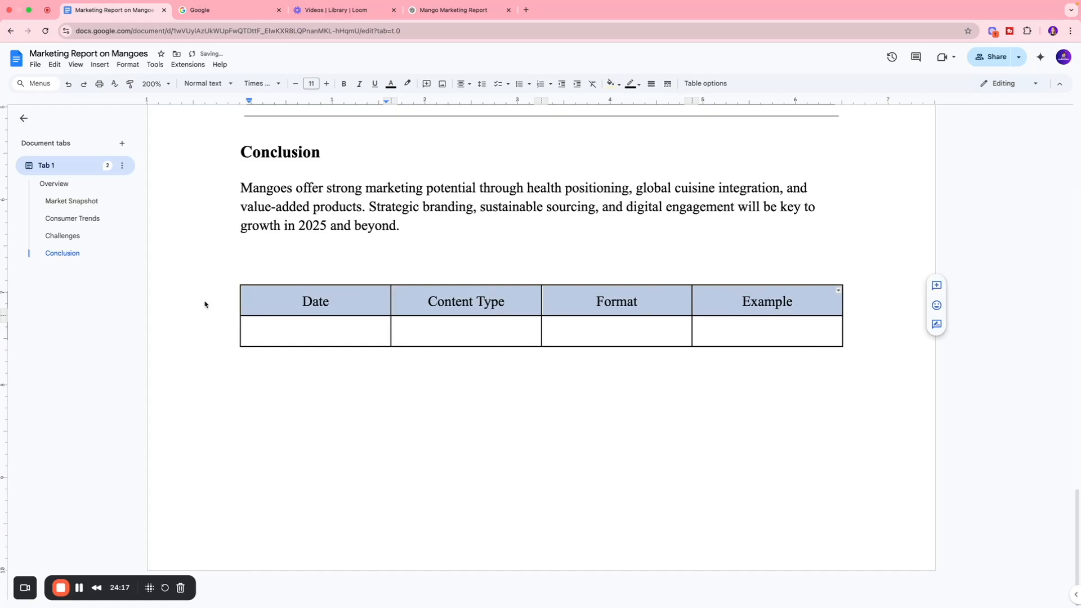
# Step: Insert one row below the table's empty second row and delete that new row
pyautogui.click(321, 328)
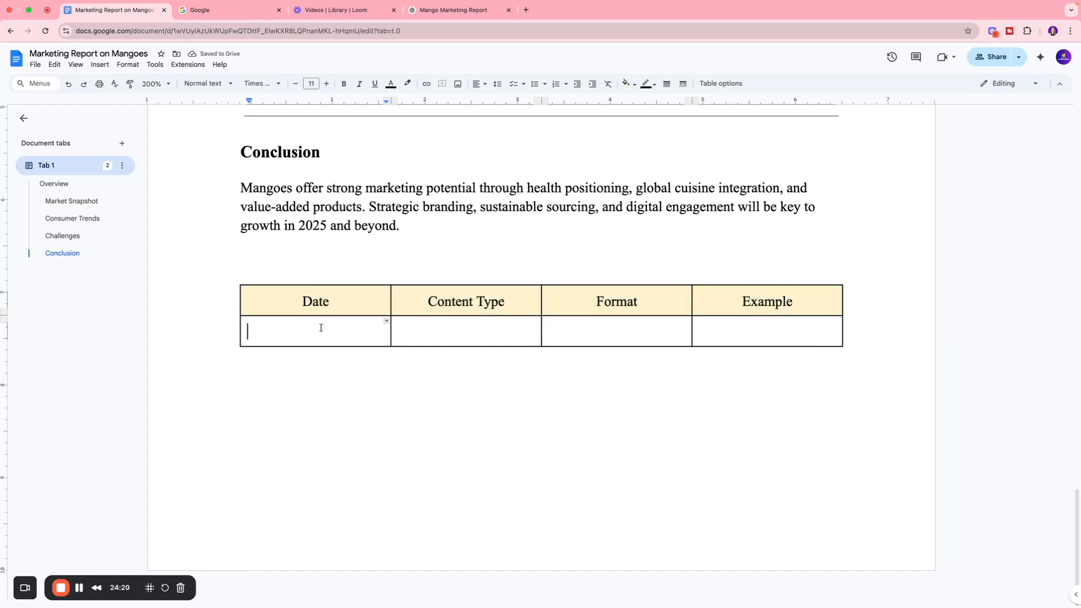
pyautogui.moveTo(318, 327)
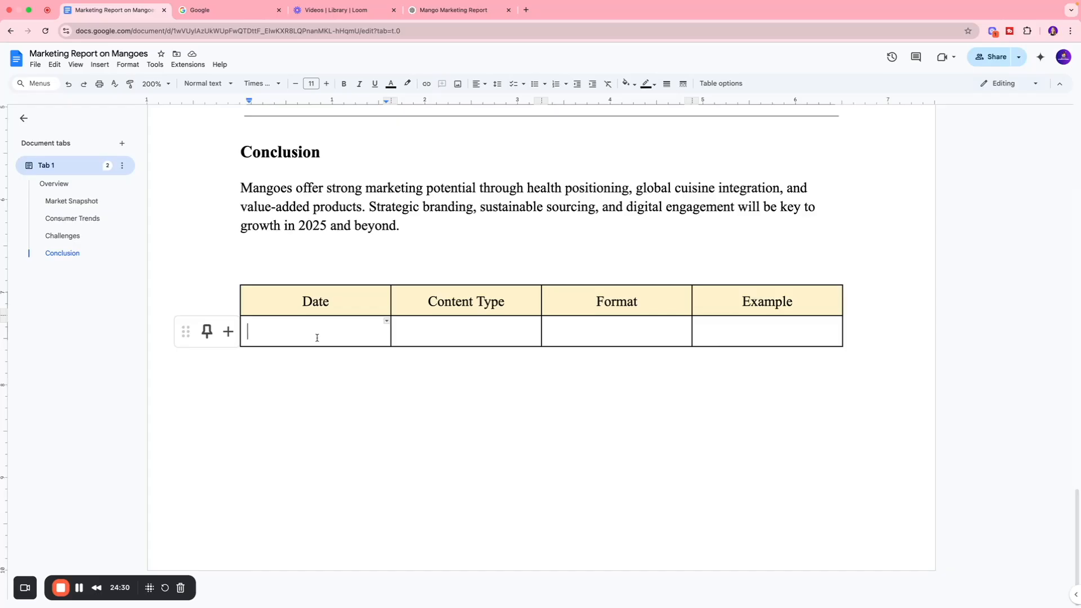
pyautogui.click(228, 333)
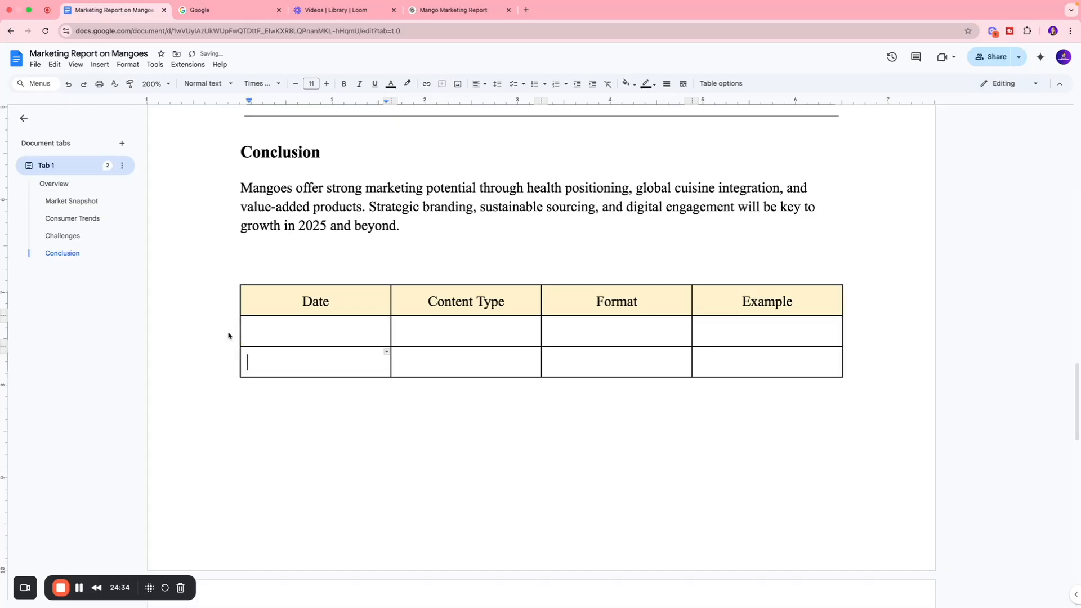
pyautogui.rightClick(330, 361)
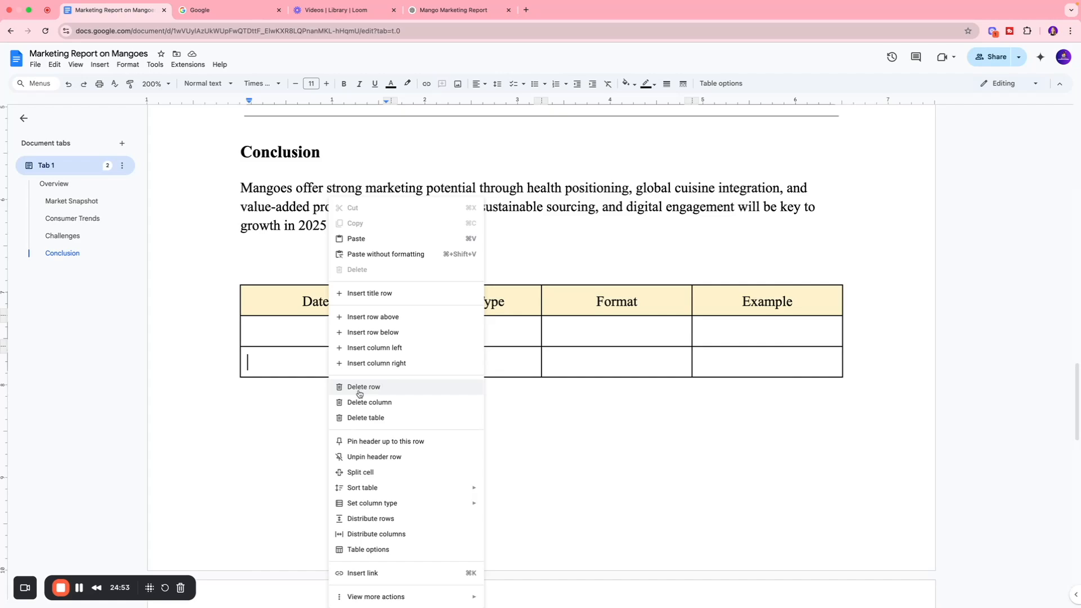
pyautogui.click(381, 387)
# Step: Delete the whole table below the Conclusion paragraph
pyautogui.click(326, 340)
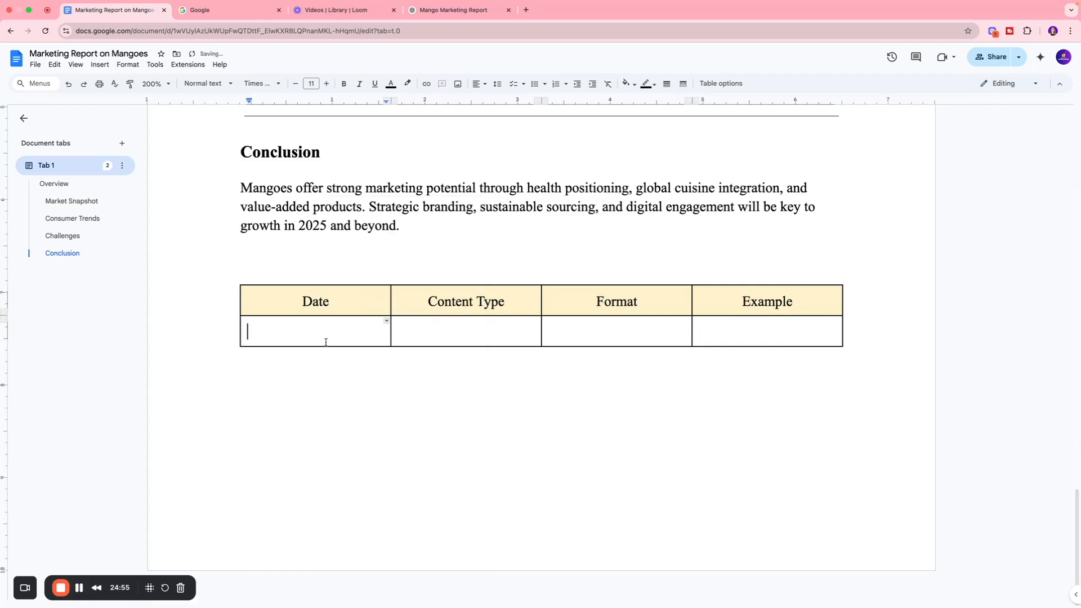
pyautogui.rightClick(326, 340)
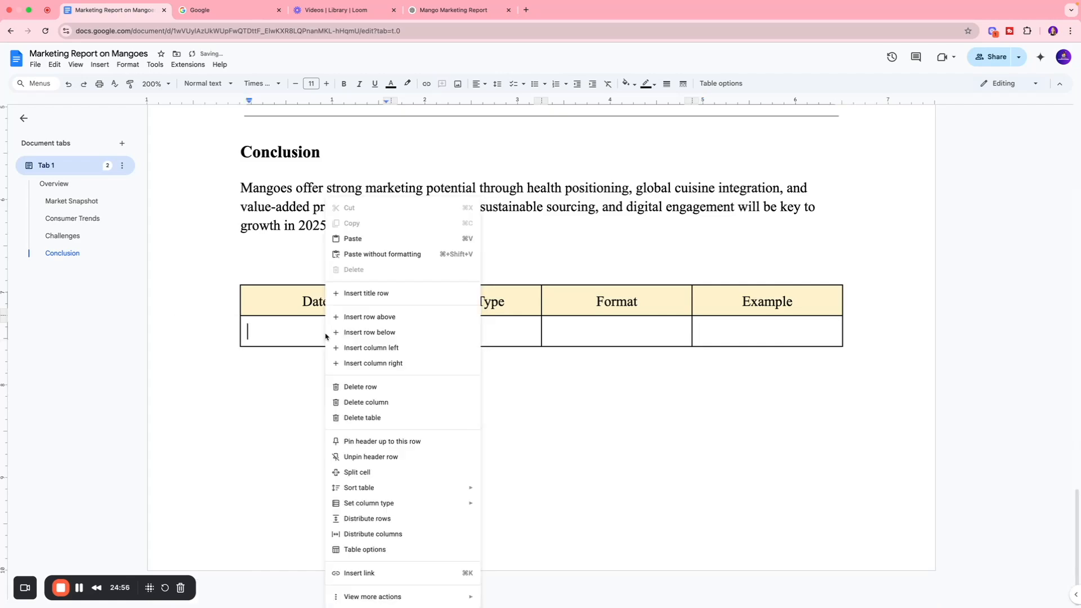
pyautogui.click(360, 418)
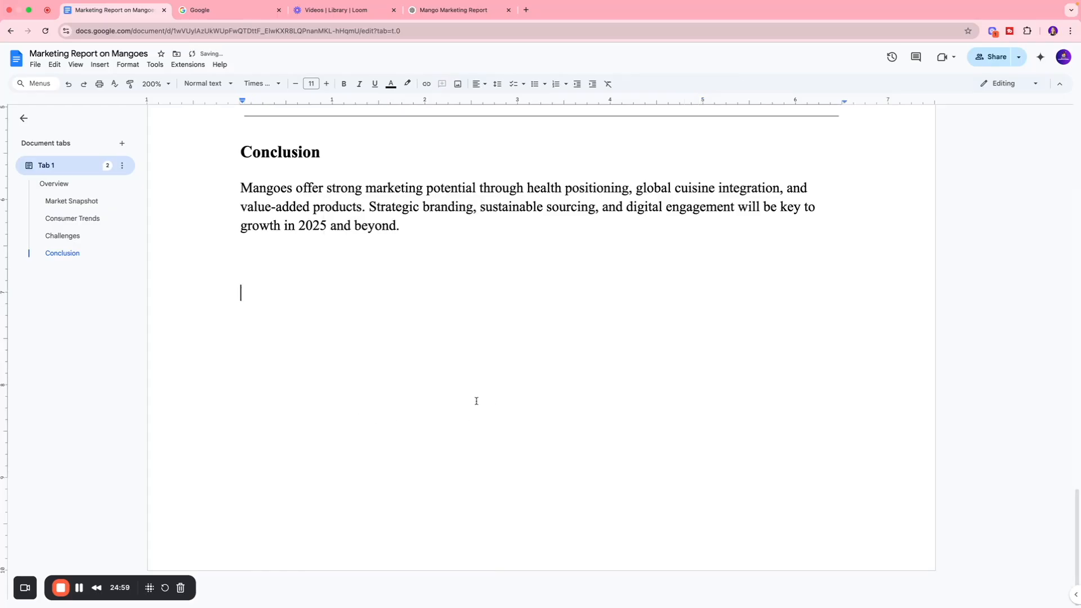
# Step: Insert a pie chart below the Conclusion section and select the chart
pyautogui.click(102, 65)
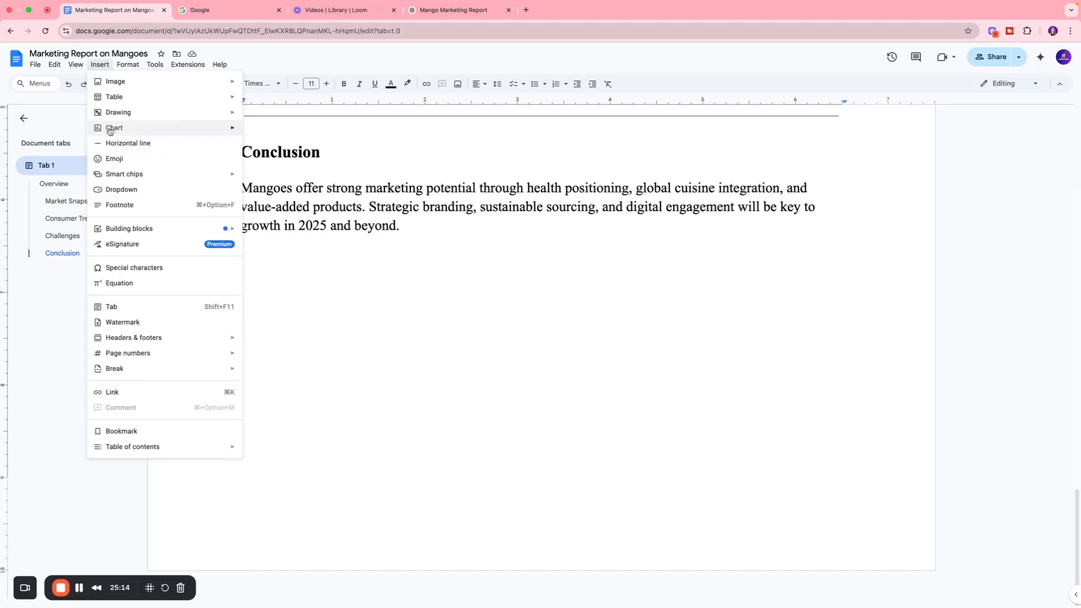
pyautogui.moveTo(110, 131)
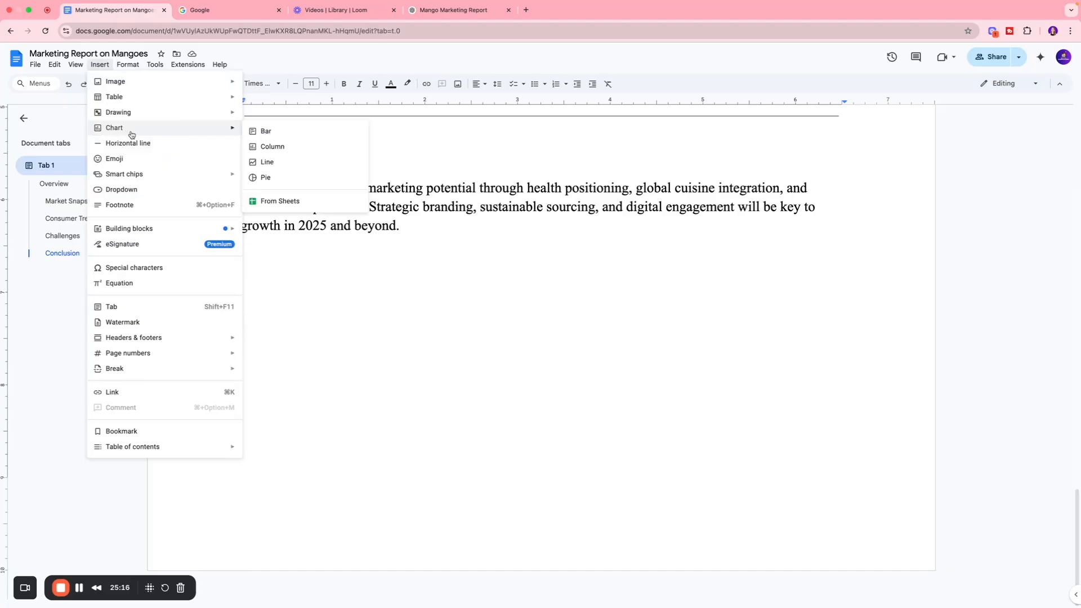
pyautogui.click(259, 178)
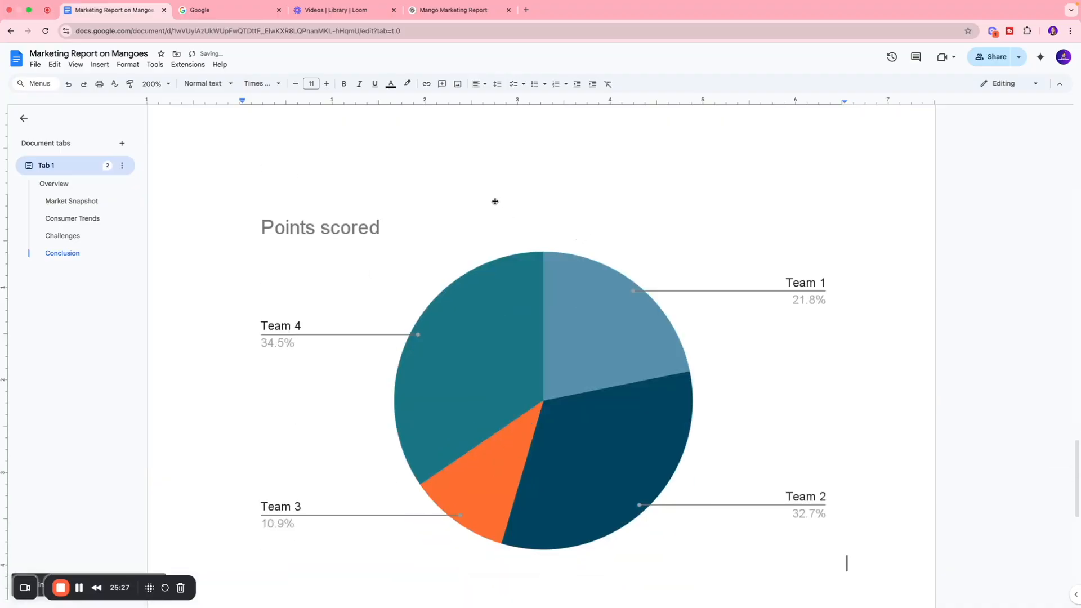
pyautogui.scroll(2, 488, 202)
pyautogui.scroll(4, 488, 201)
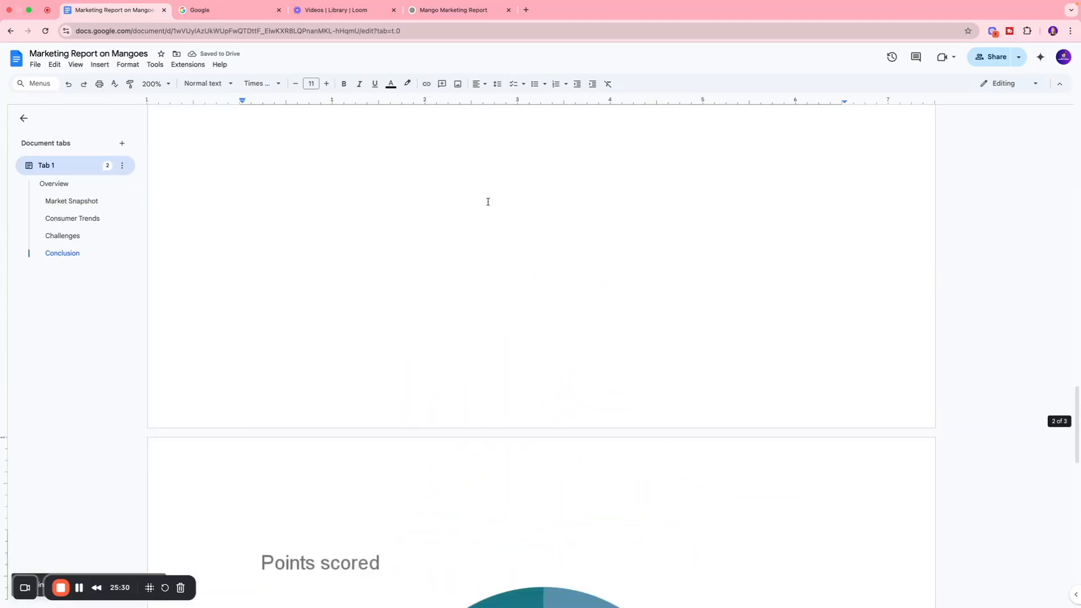
pyautogui.scroll(-6, 488, 201)
pyautogui.click(584, 268)
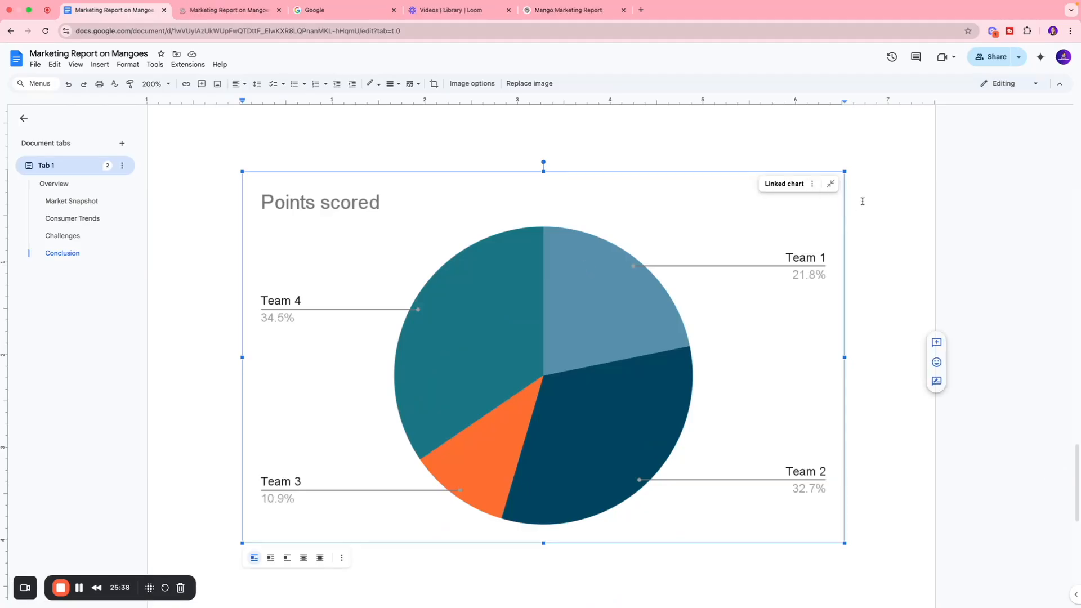
# Step: Open the linked pie chart's source spreadsheet and examine the Period 1 values for Team 1 to Team 4
pyautogui.click(811, 184)
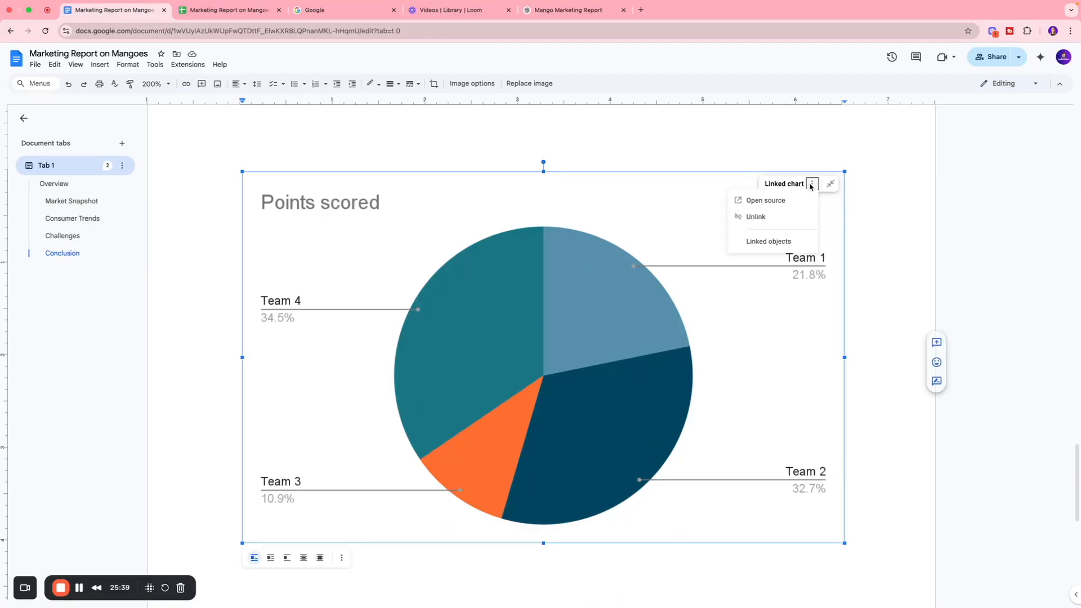
pyautogui.click(758, 201)
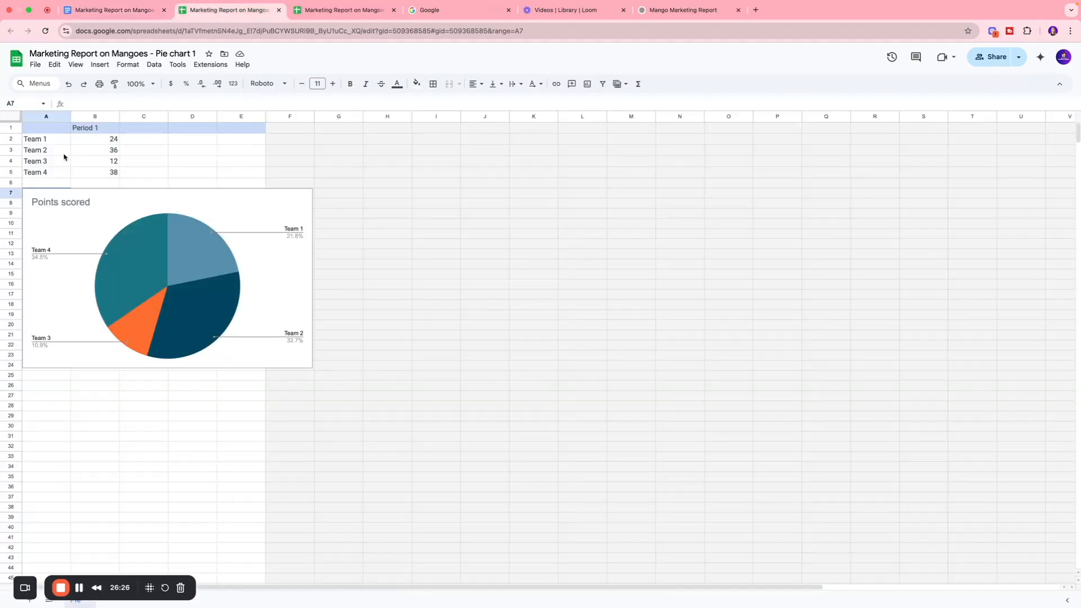
pyautogui.click(87, 141)
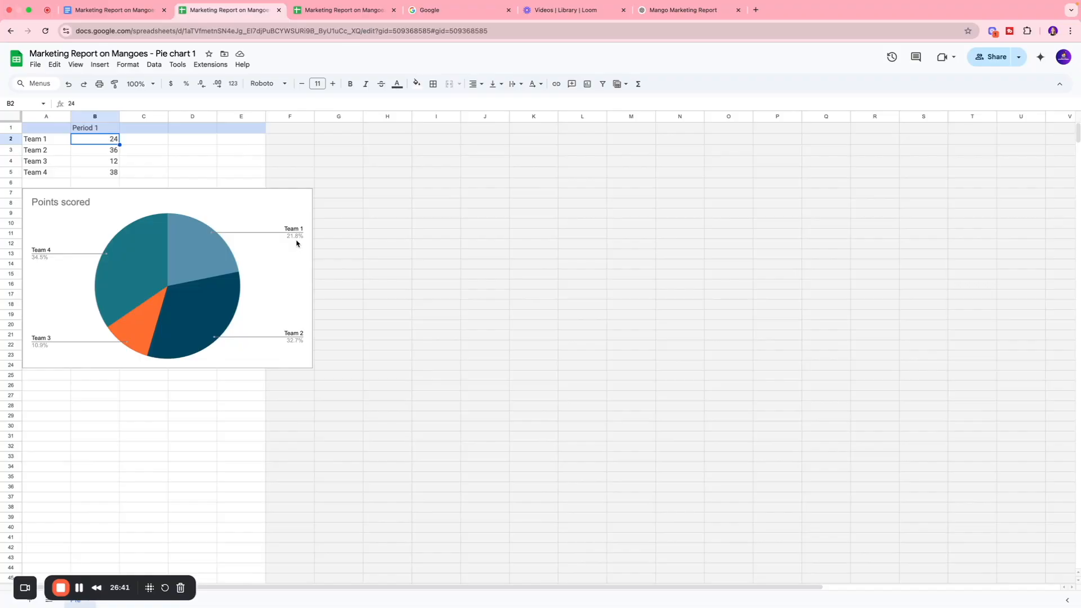
pyautogui.click(34, 151)
pyautogui.click(87, 151)
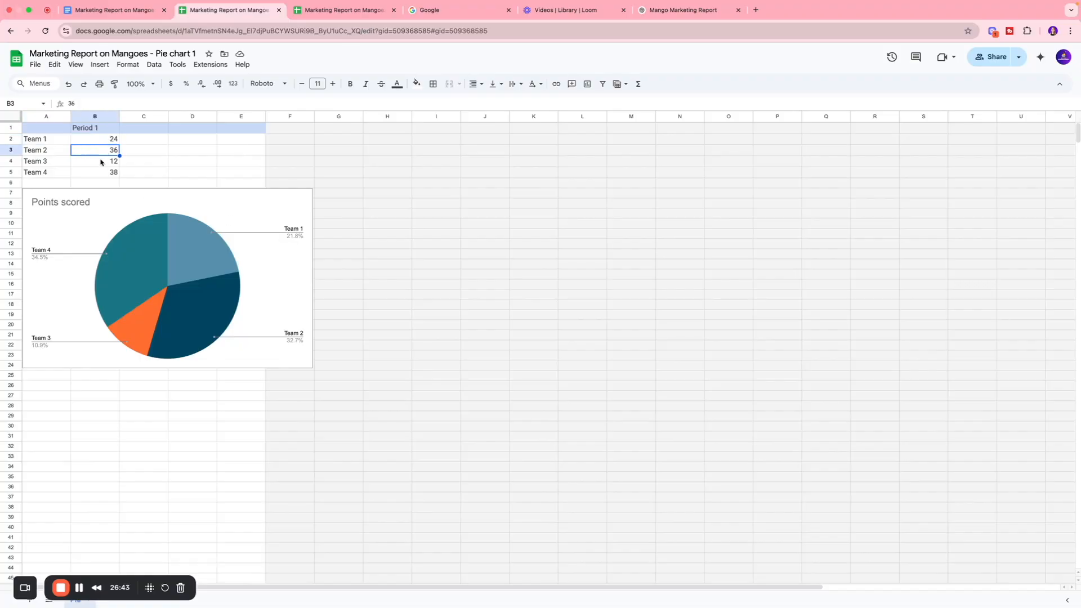
pyautogui.click(98, 164)
pyautogui.click(113, 175)
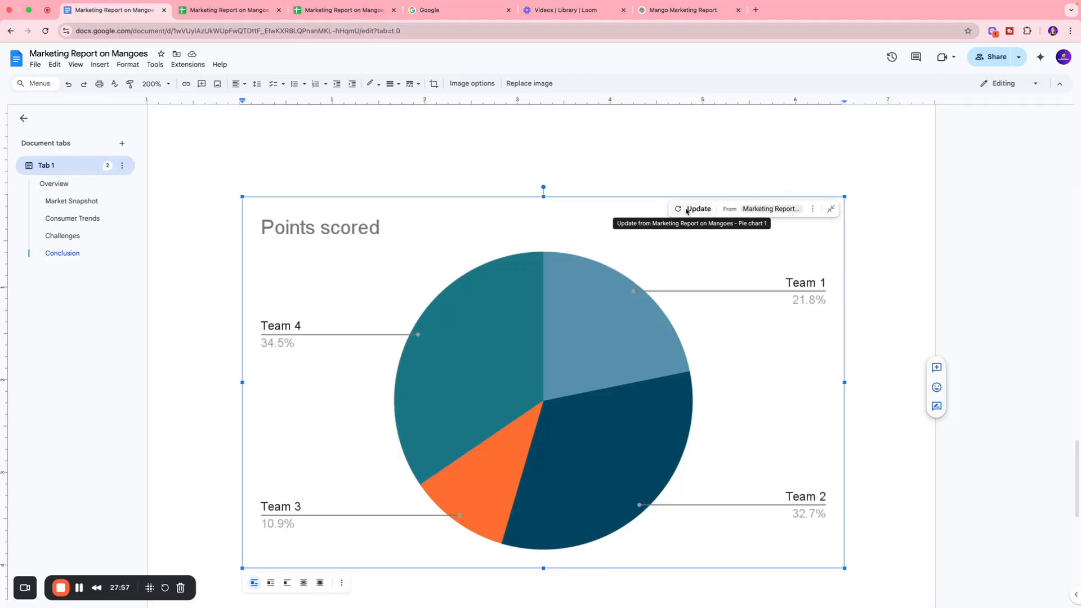
# Step: Update the linked pie chart in the report with the Cash, Stocks and ETF data from its source spreadsheet
pyautogui.click(686, 211)
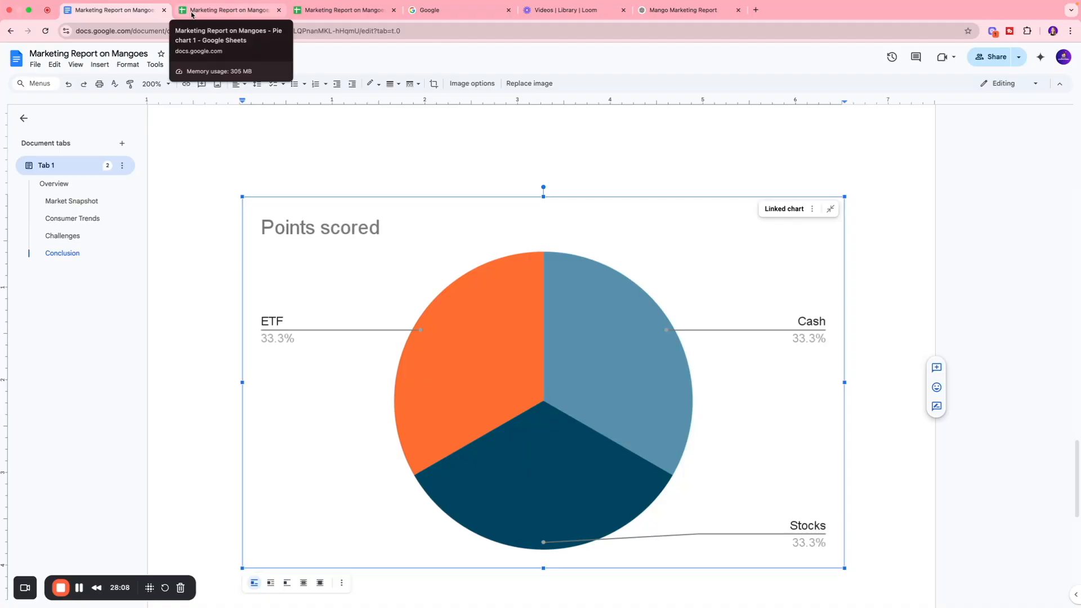
pyautogui.scroll(-3, 264, 164)
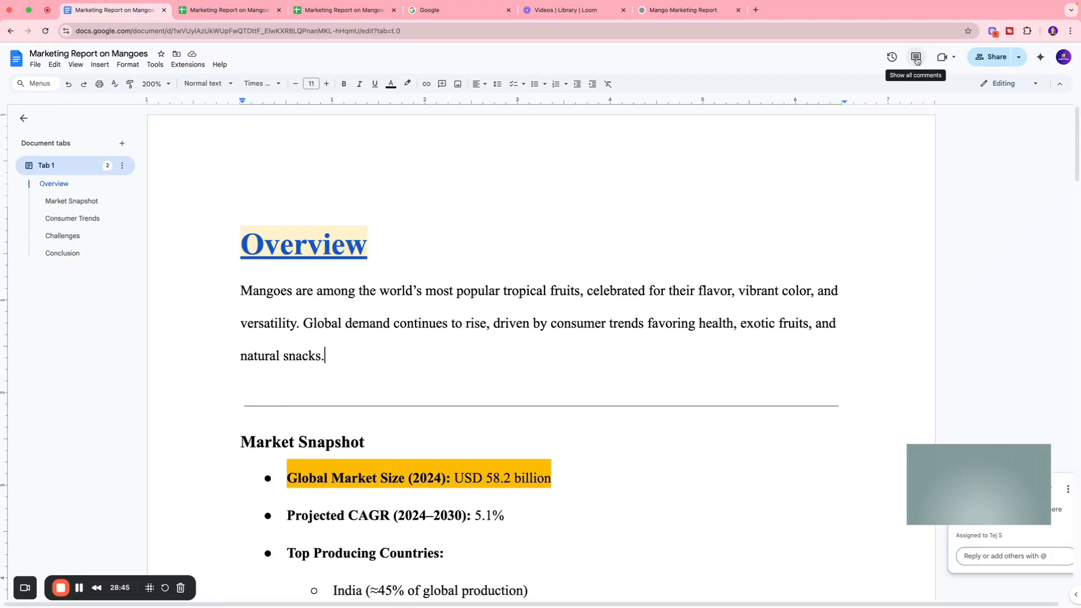
# Step: Show all comments, and review the collaborator's access role options in the document's sharing settings
pyautogui.click(917, 59)
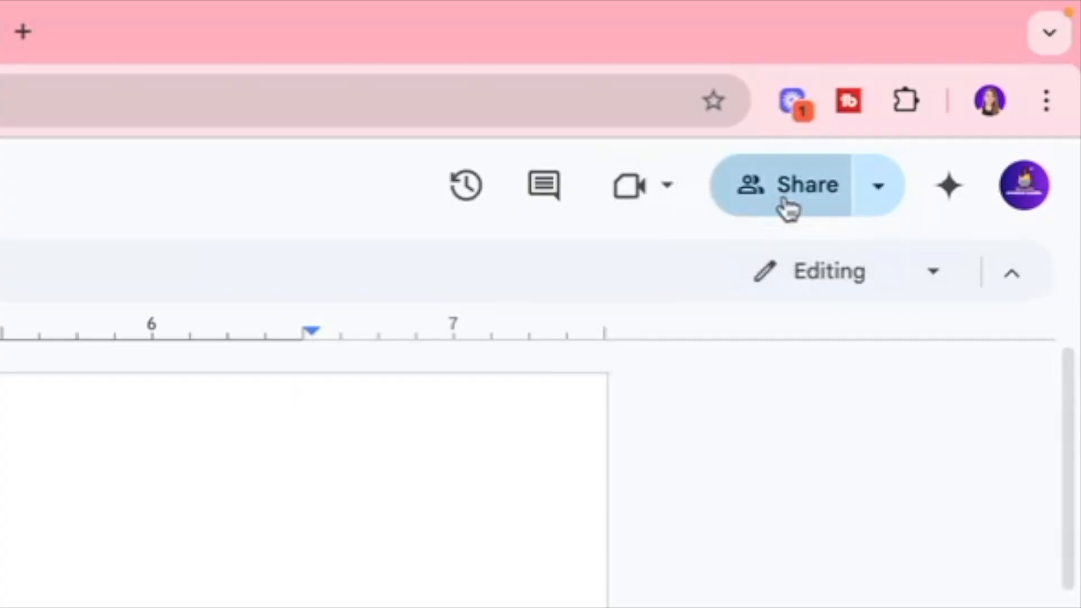
pyautogui.click(786, 195)
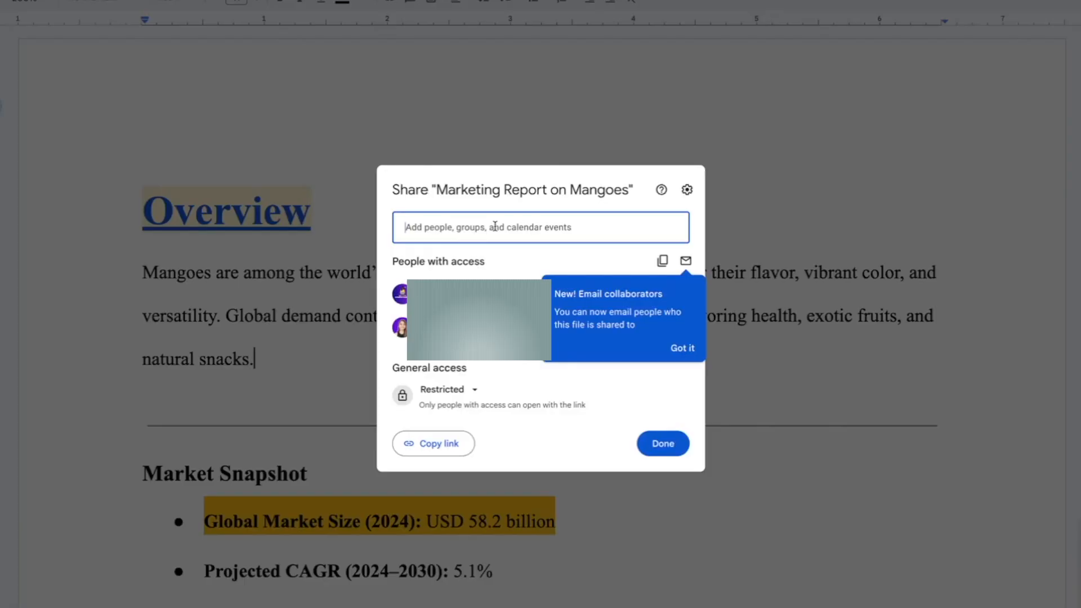
pyautogui.click(398, 257)
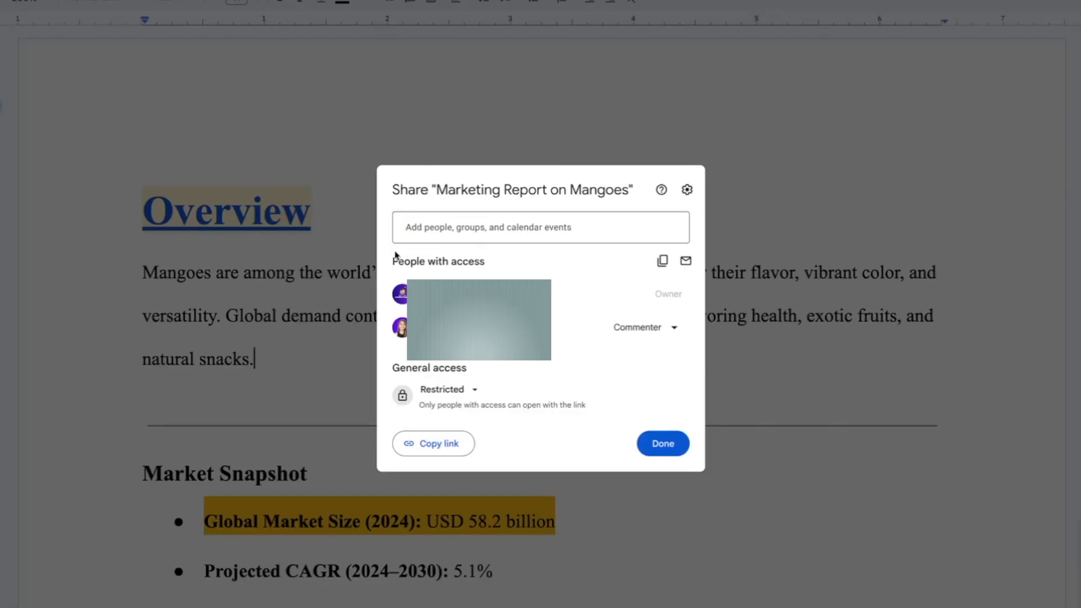
pyautogui.click(620, 329)
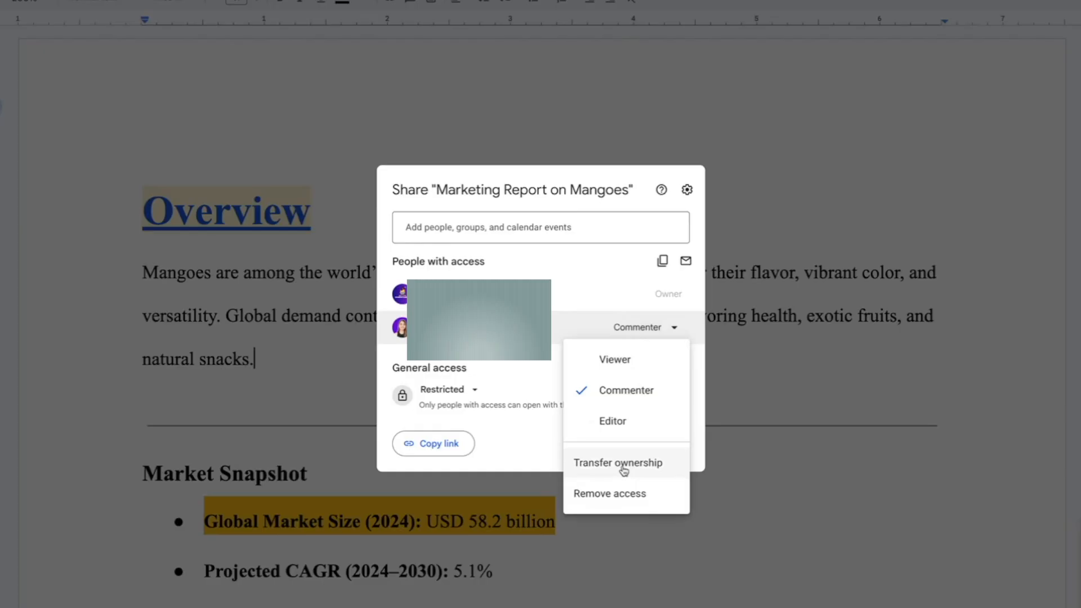
pyautogui.click(549, 260)
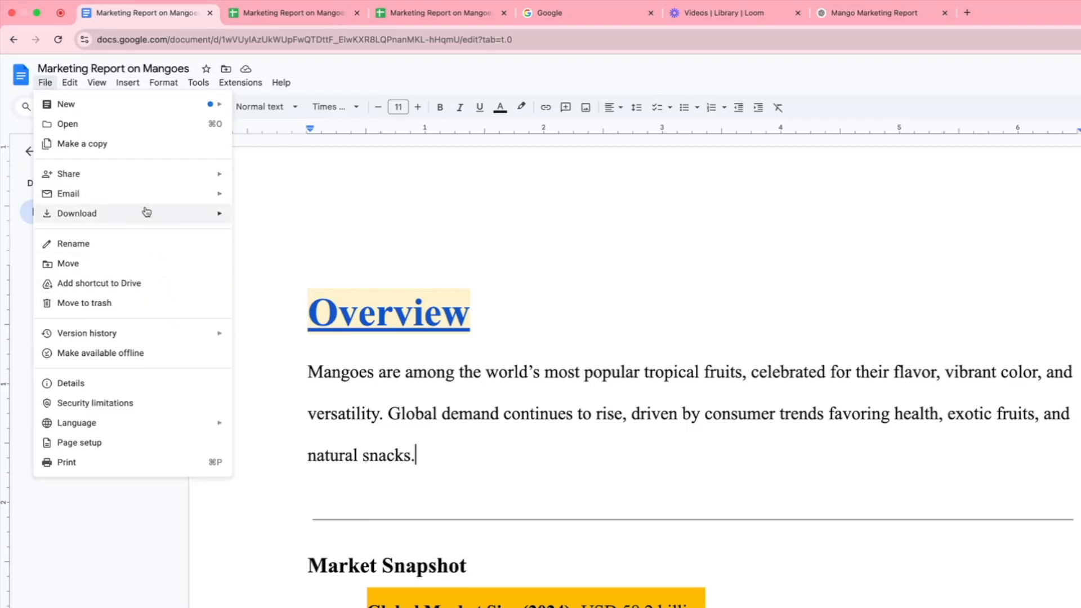
# Step: Download the report as a PDF Document (.pdf) and look through its pages down to the pie chart
pyautogui.moveTo(93, 217)
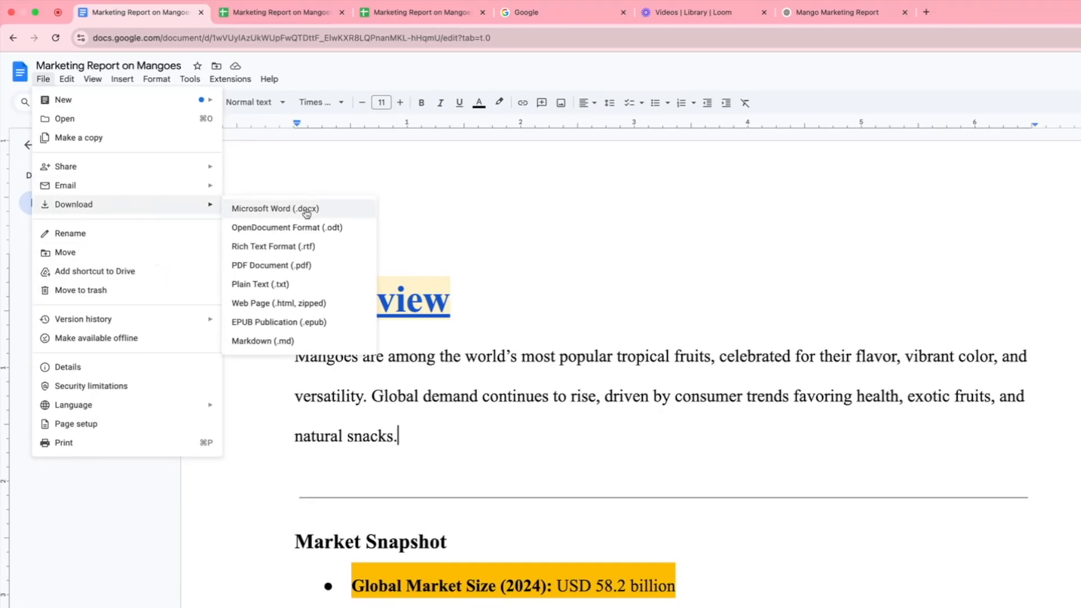
pyautogui.click(272, 269)
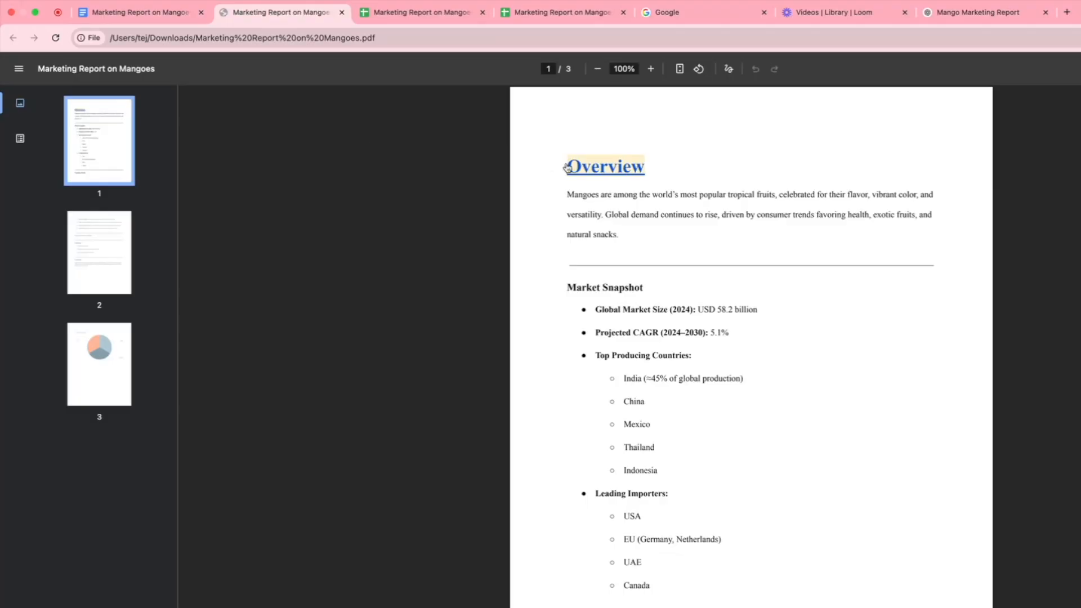
pyautogui.scroll(-20, 566, 167)
pyautogui.scroll(-5, 566, 167)
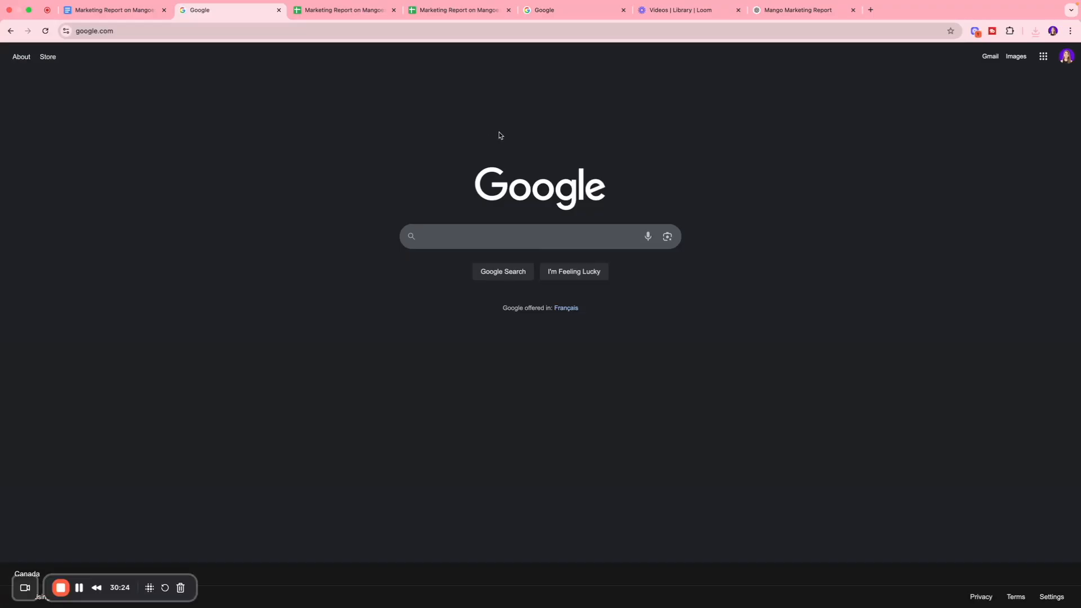
# Step: Return to the report in Google Docs and look over its content from Overview to Consumer Trends
pyautogui.press('super+bracketleft')
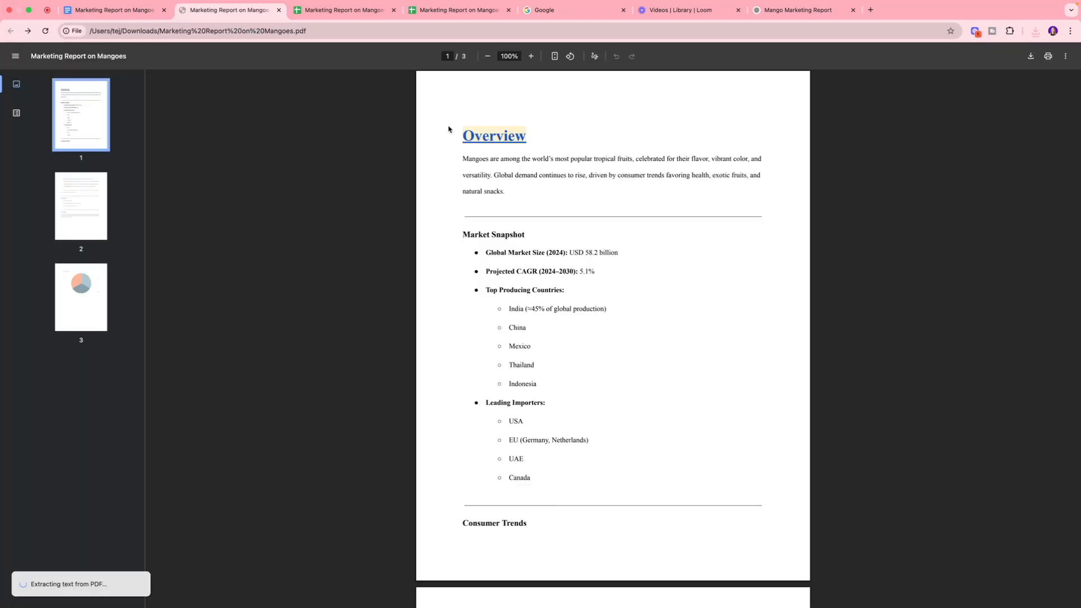
pyautogui.scroll(-7, 448, 129)
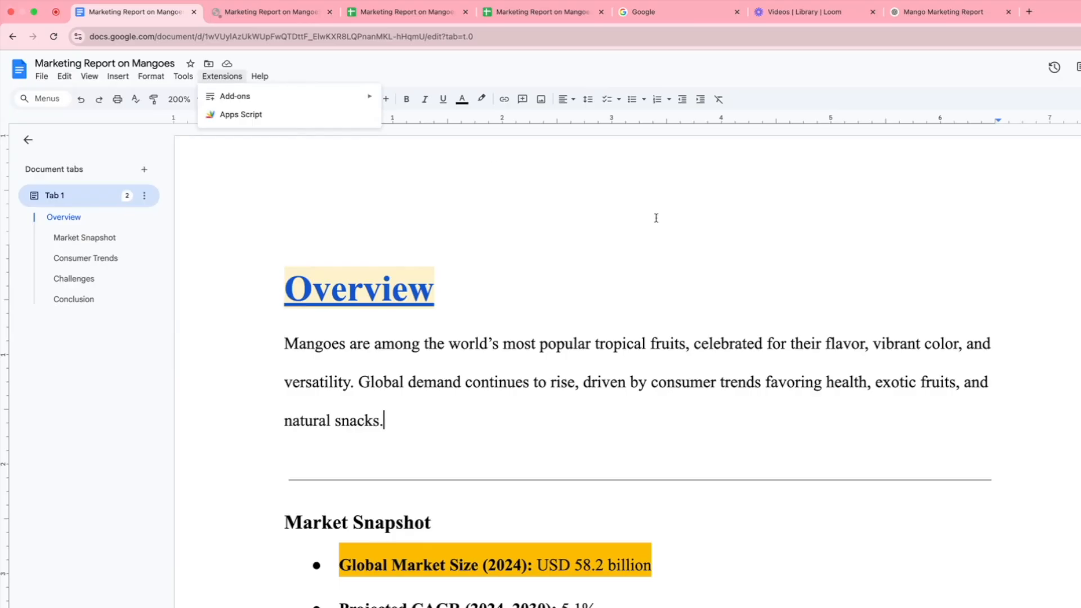
pyautogui.click(556, 231)
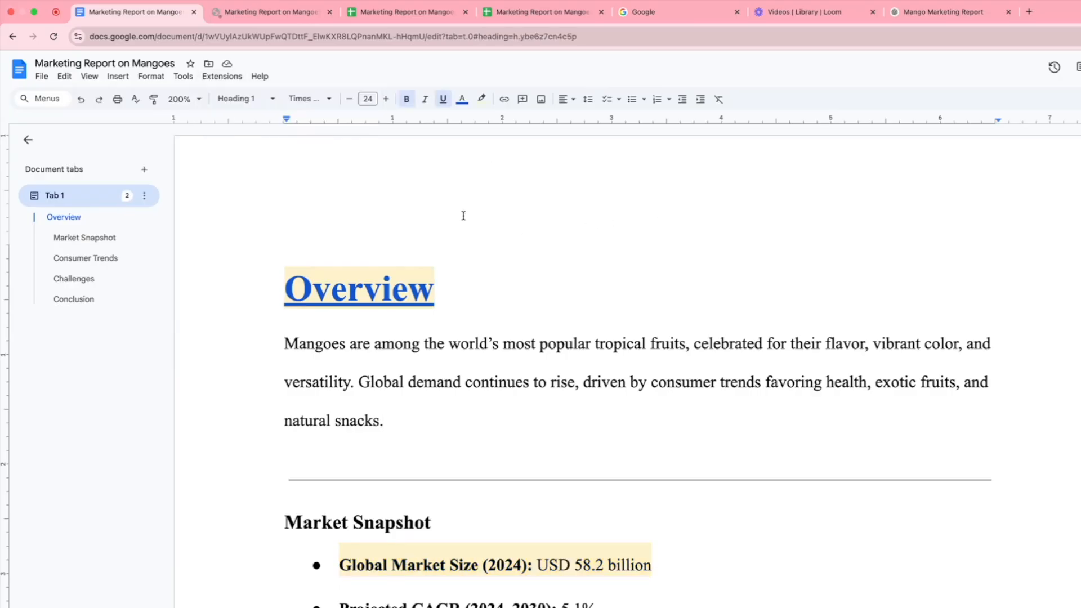
pyautogui.scroll(-10, 463, 214)
pyautogui.scroll(-7, 463, 215)
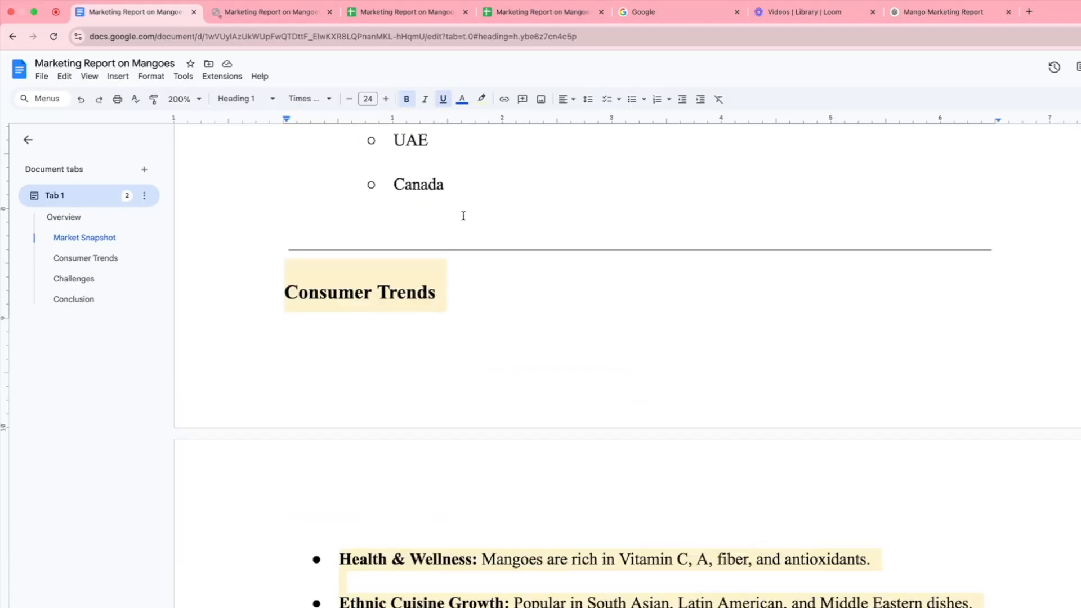
pyautogui.scroll(16, 463, 216)
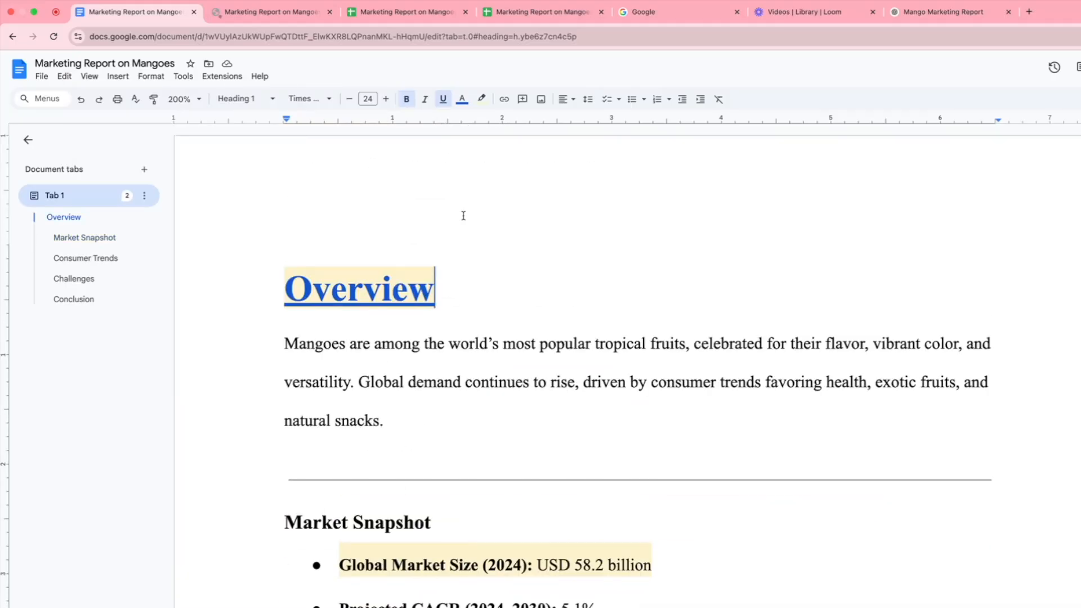